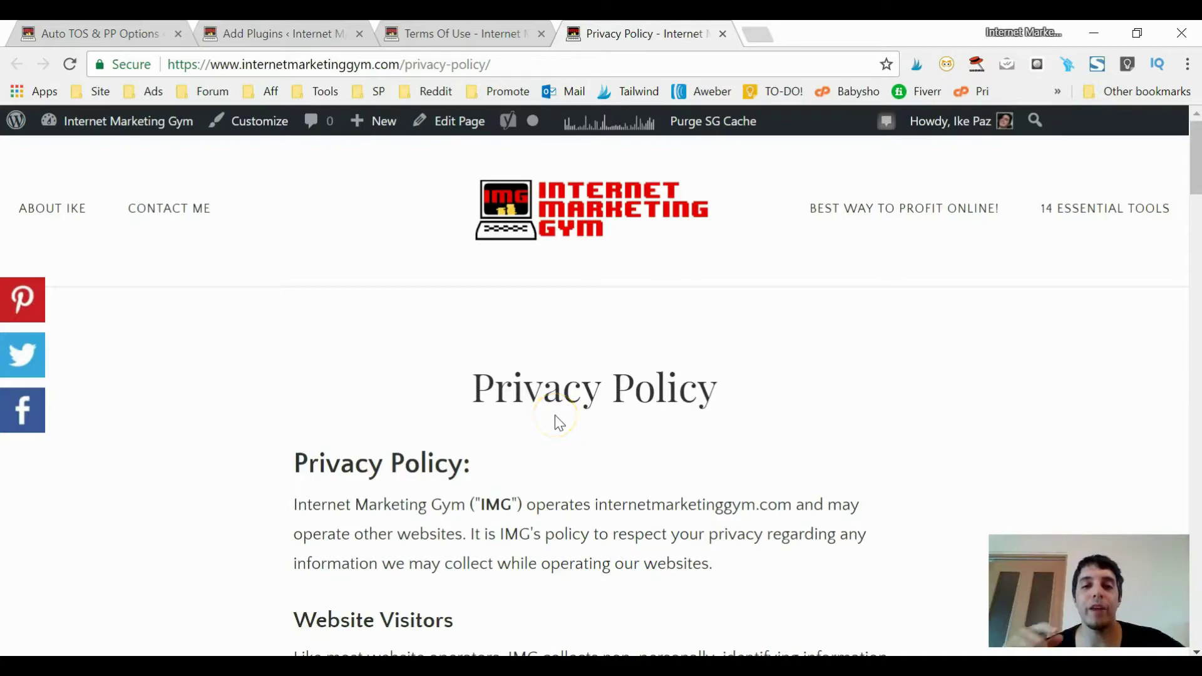
scroll(141, 432, "down", 15)
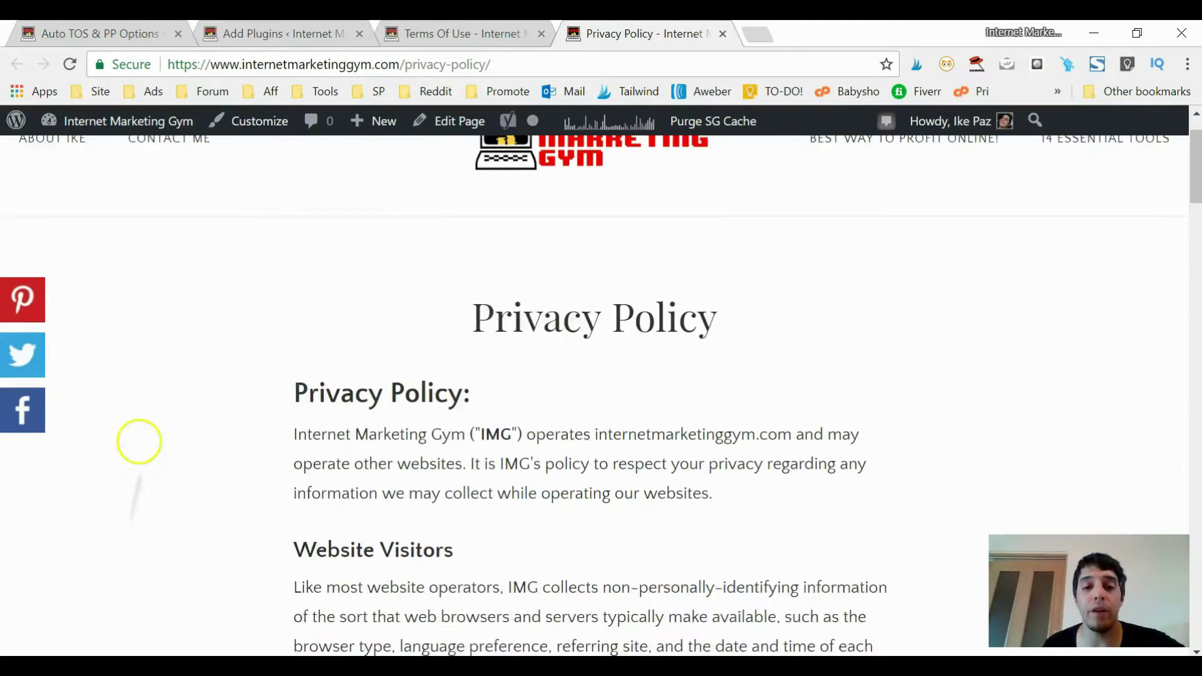
scroll(144, 410, "down", 20)
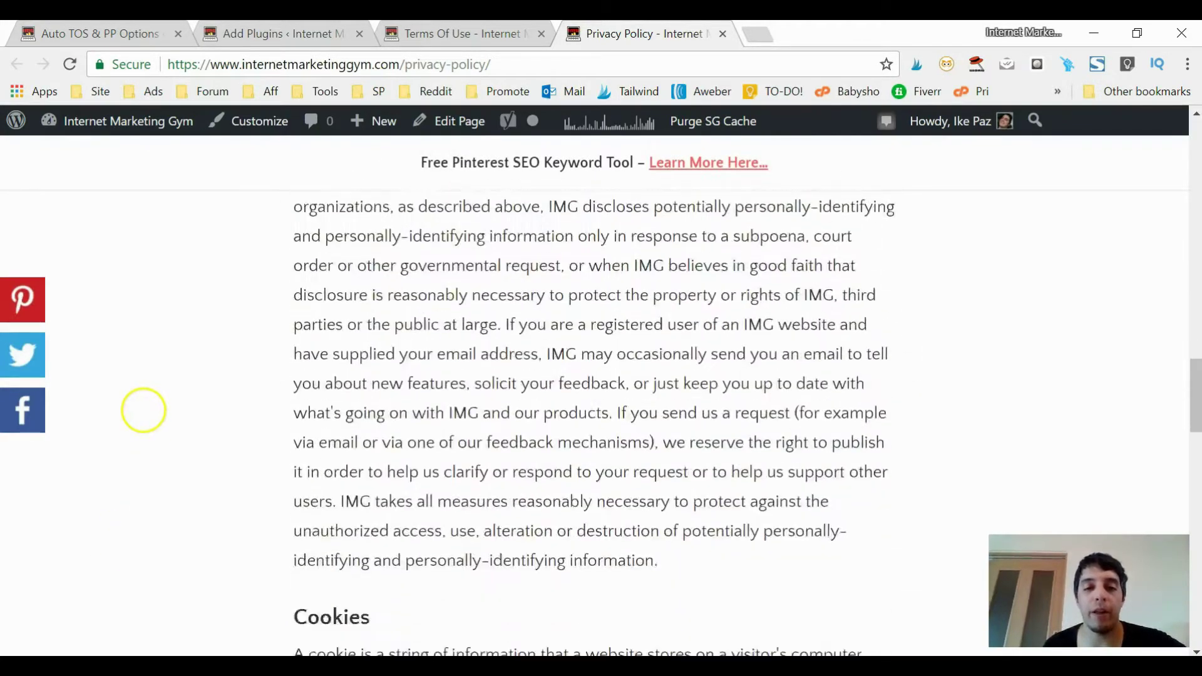
scroll(150, 438, "down", 5)
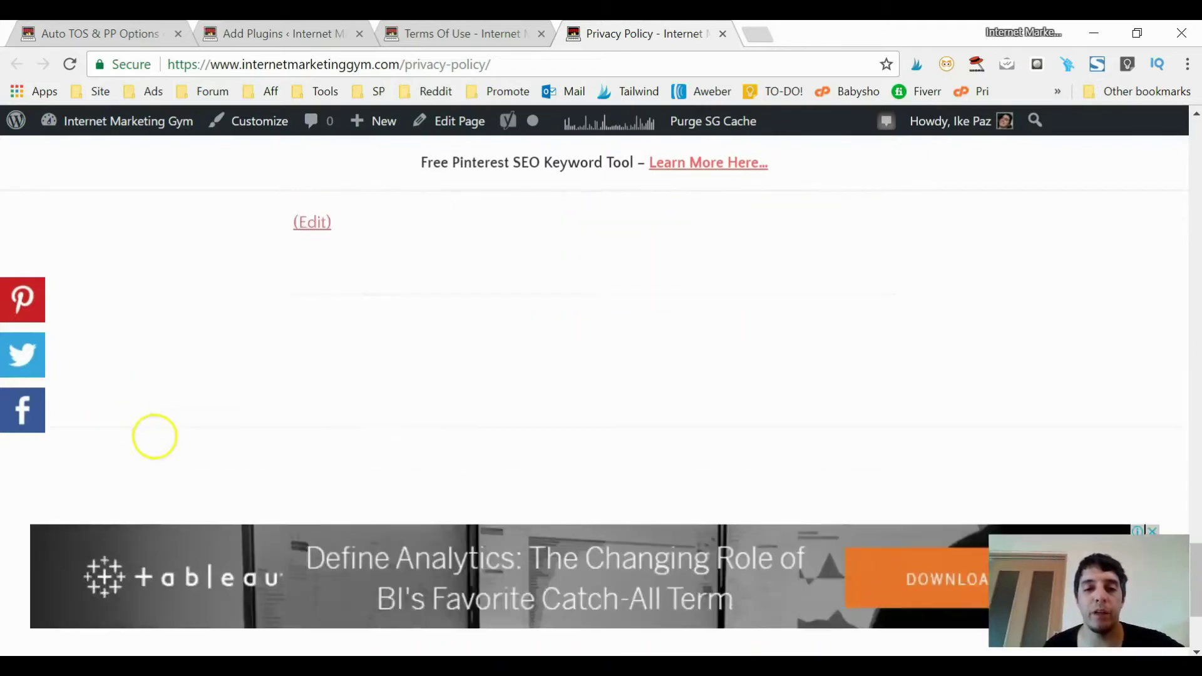
scroll(157, 435, "up", 14)
scroll(155, 506, "up", 15)
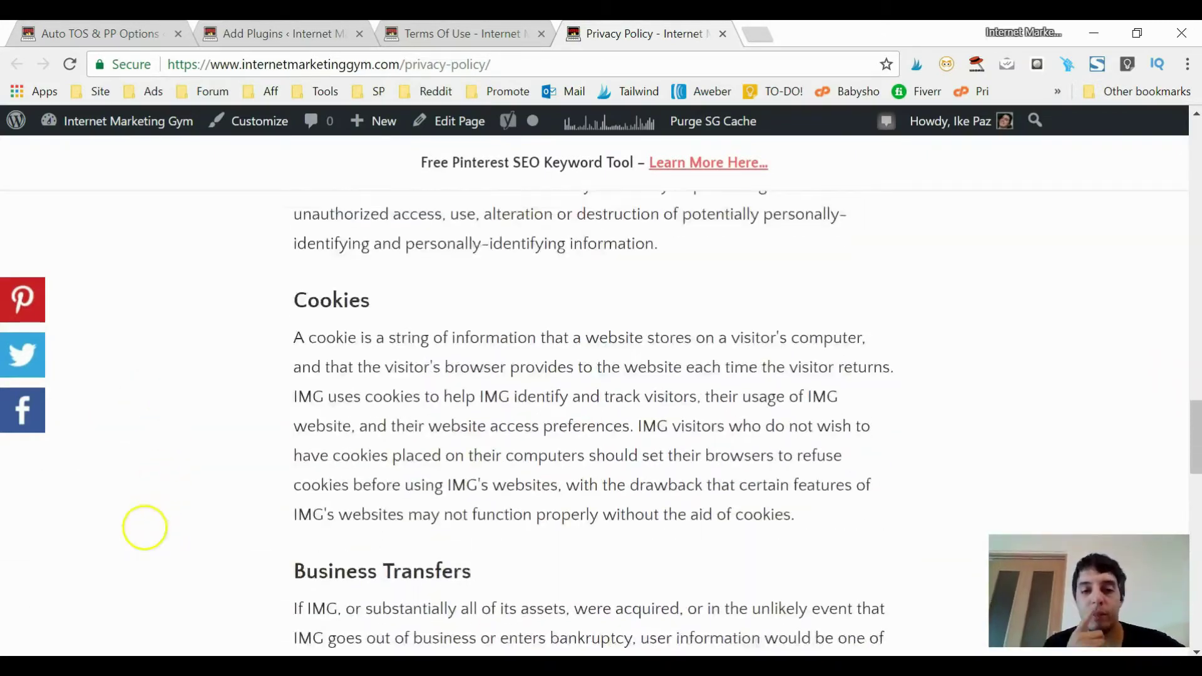
scroll(139, 522, "up", 5)
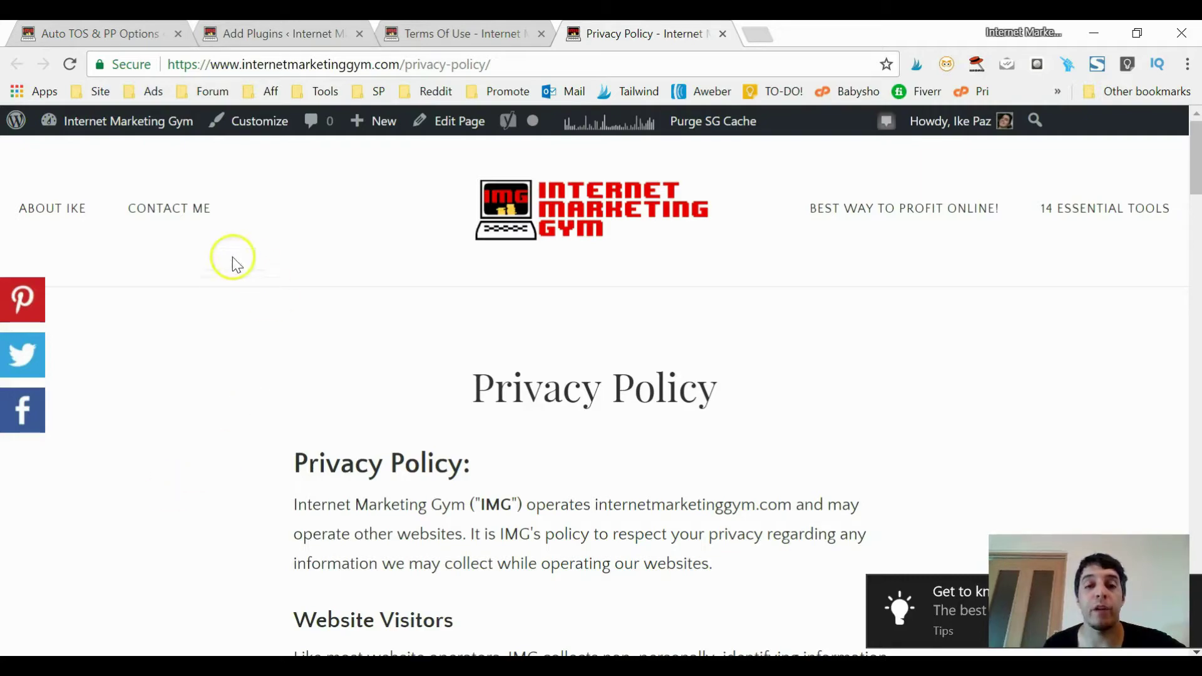
- Read through the live Terms Of Use page's generated terms of service text
left_click(468, 39)
scroll(160, 418, "down", 20)
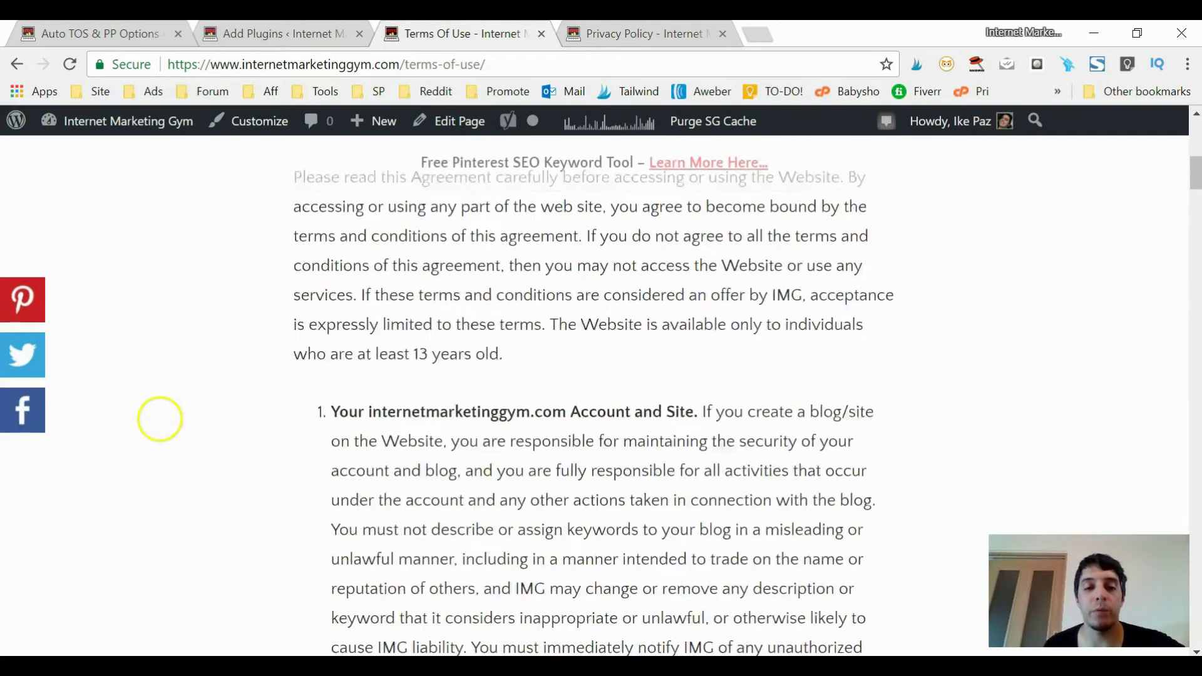
scroll(126, 417, "down", 15)
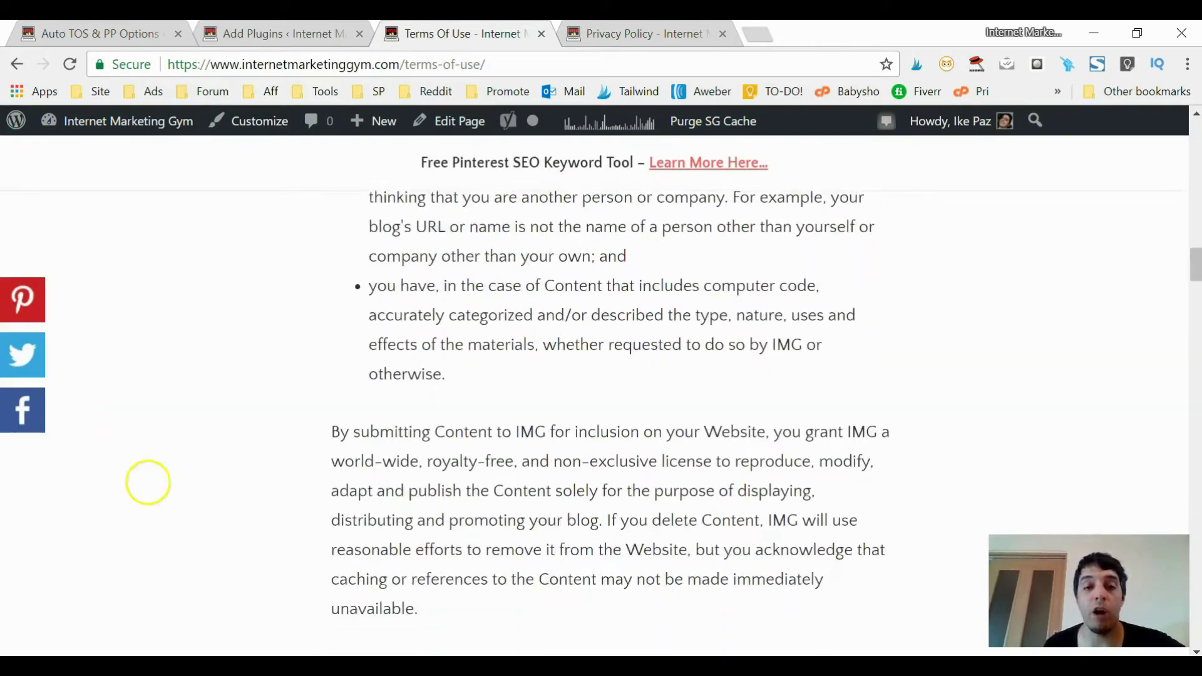
scroll(151, 431, "down", 20)
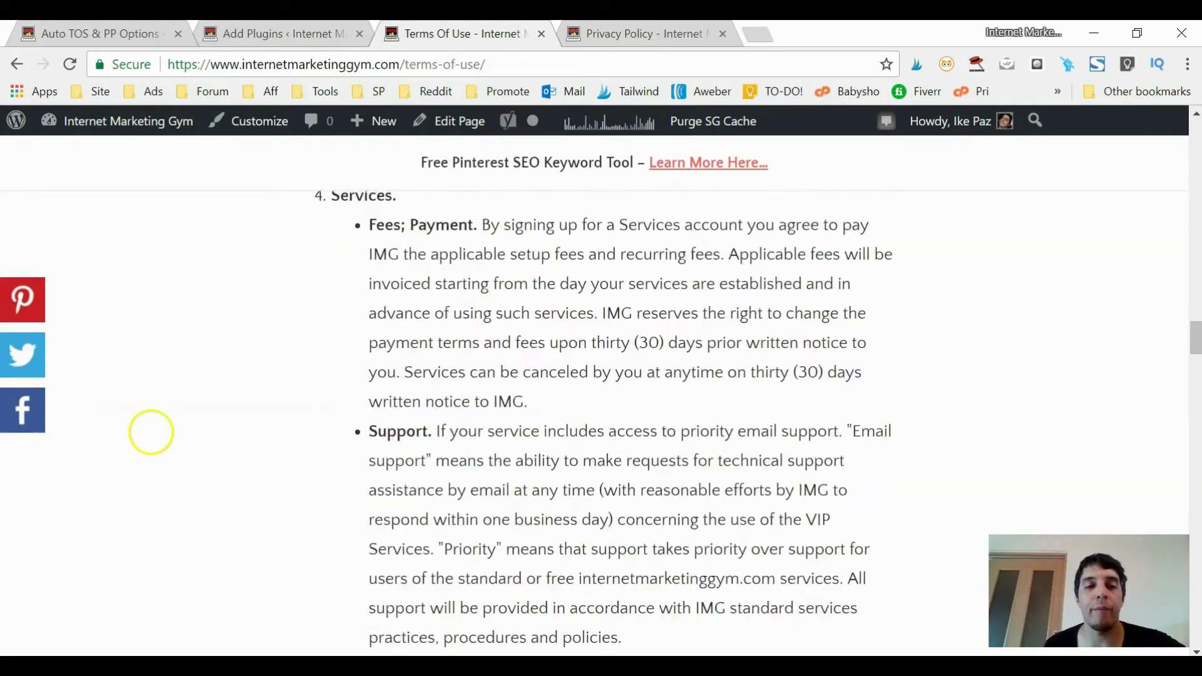
scroll(168, 442, "down", 15)
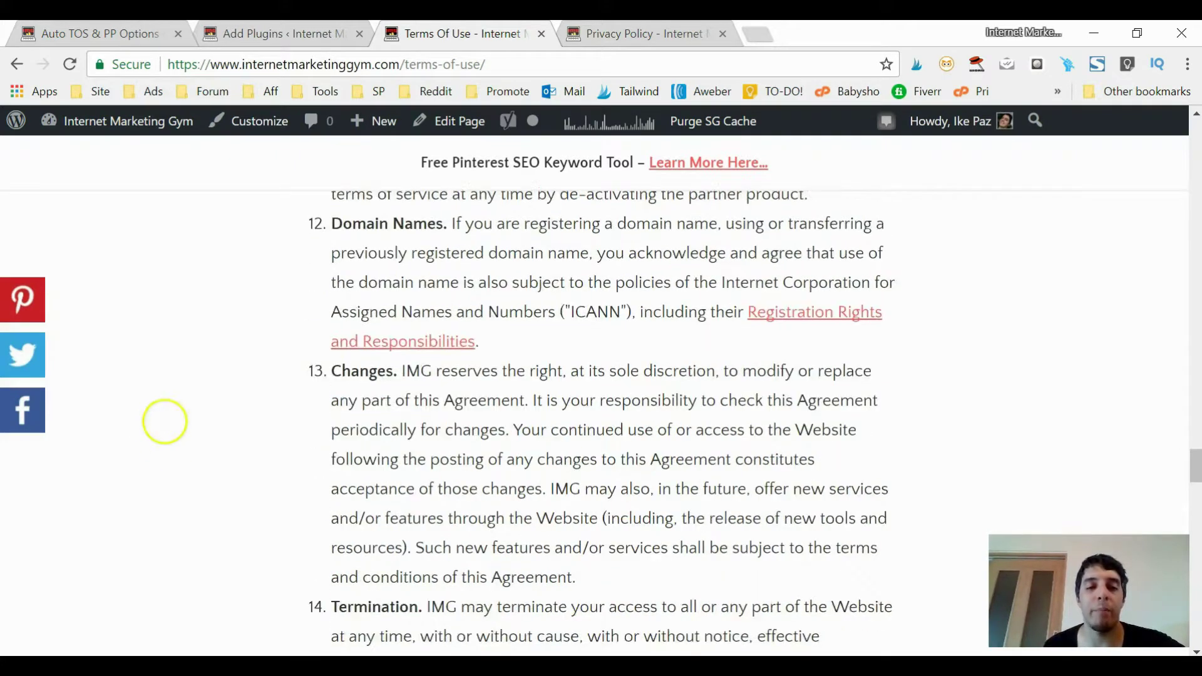
scroll(165, 421, "down", 10)
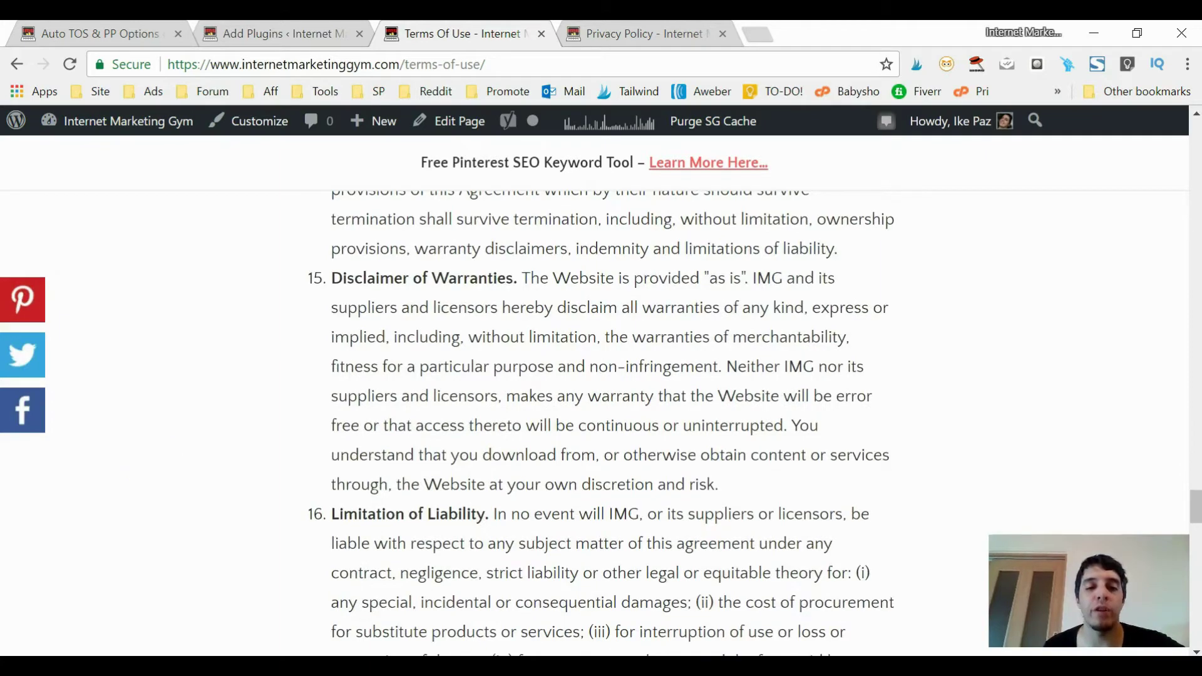
scroll(150, 432, "down", 7)
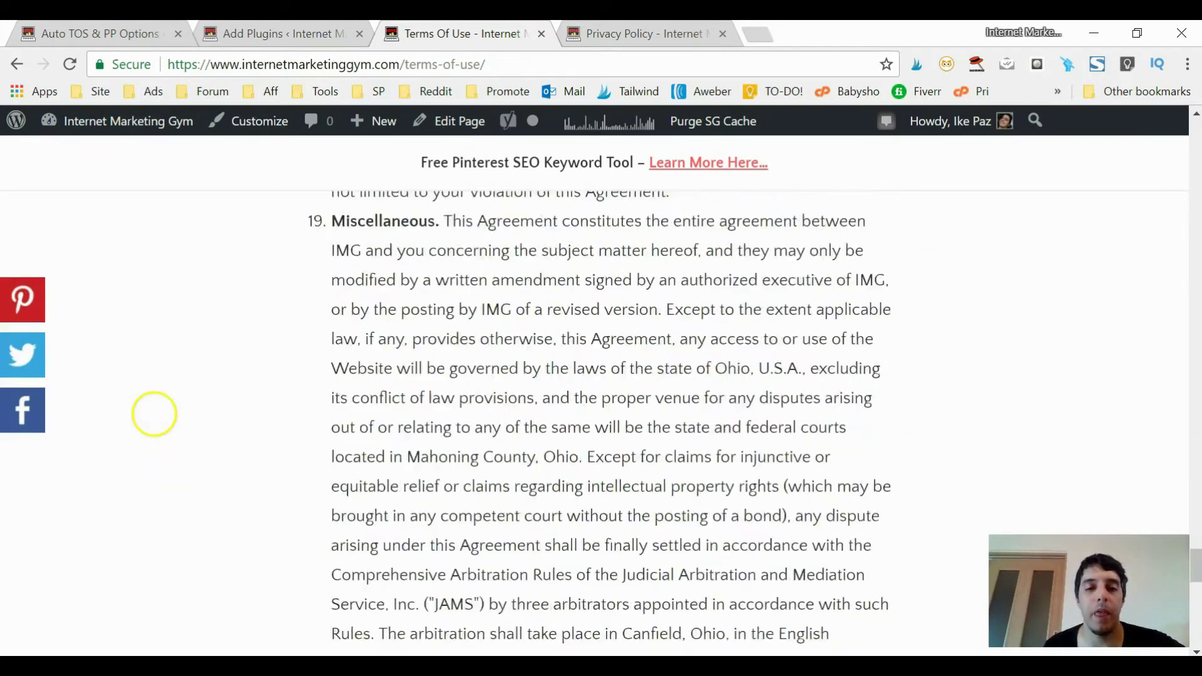
scroll(156, 434, "down", 10)
scroll(164, 429, "up", 11)
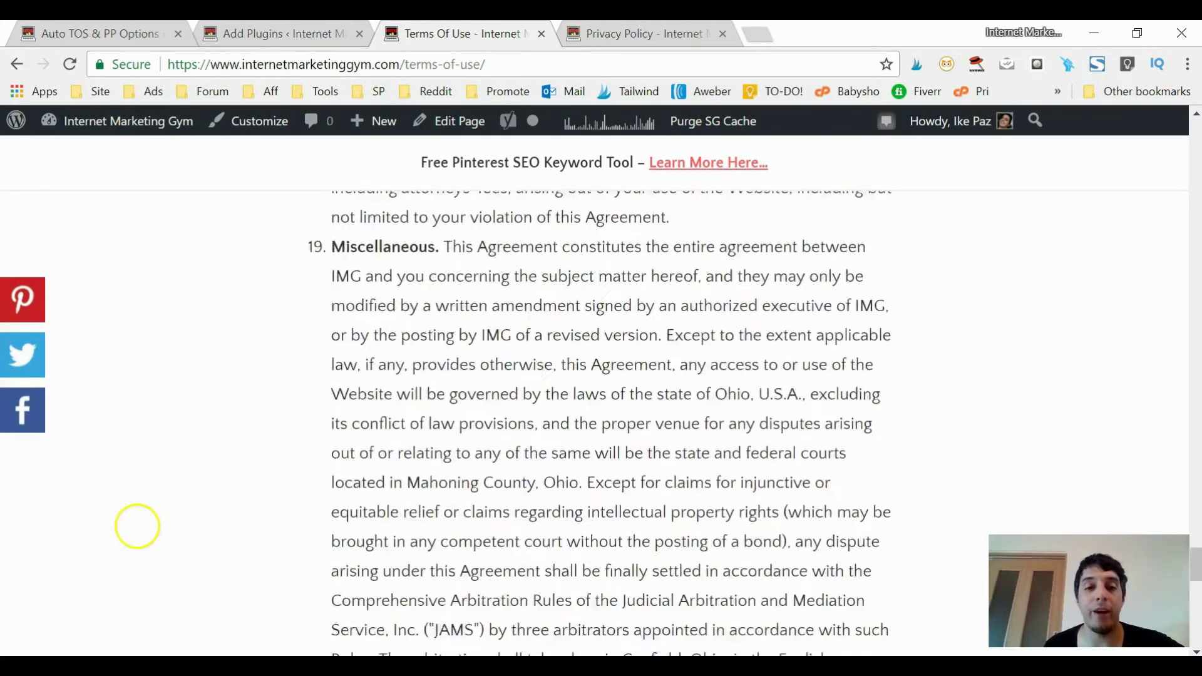
scroll(137, 526, "up", 20)
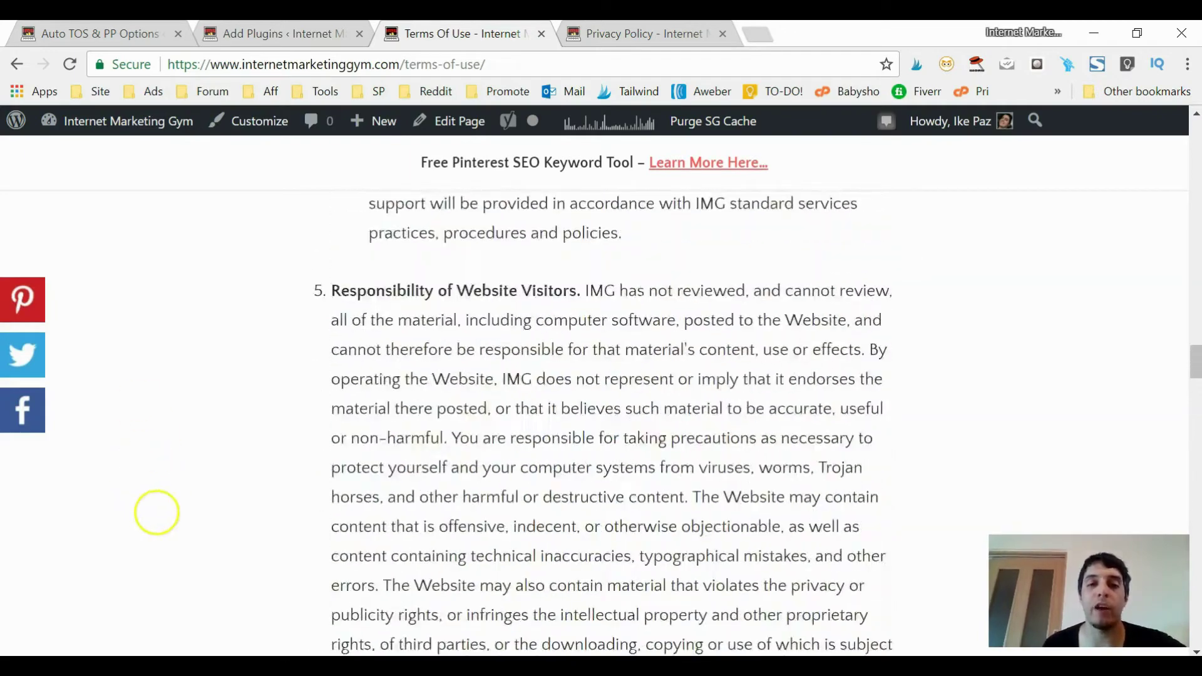
scroll(157, 512, "up", 6)
- Check the live Privacy Policy page, then return to the top of Terms Of Use
left_click(656, 36)
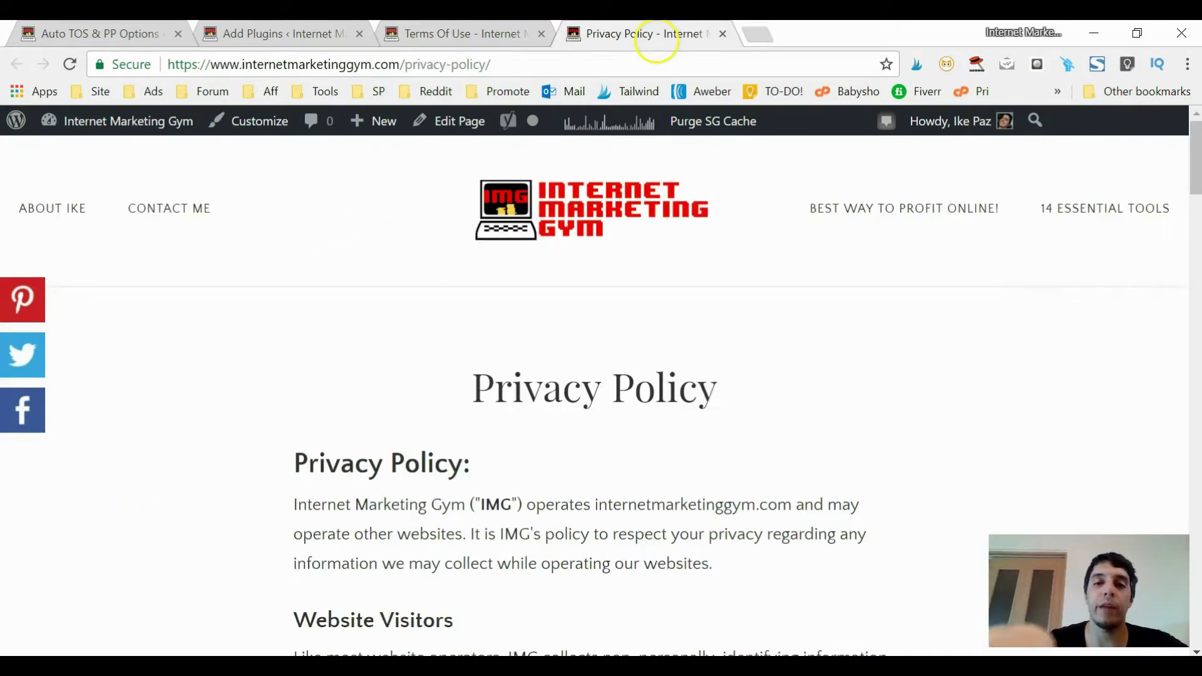
scroll(858, 361, "down", 20)
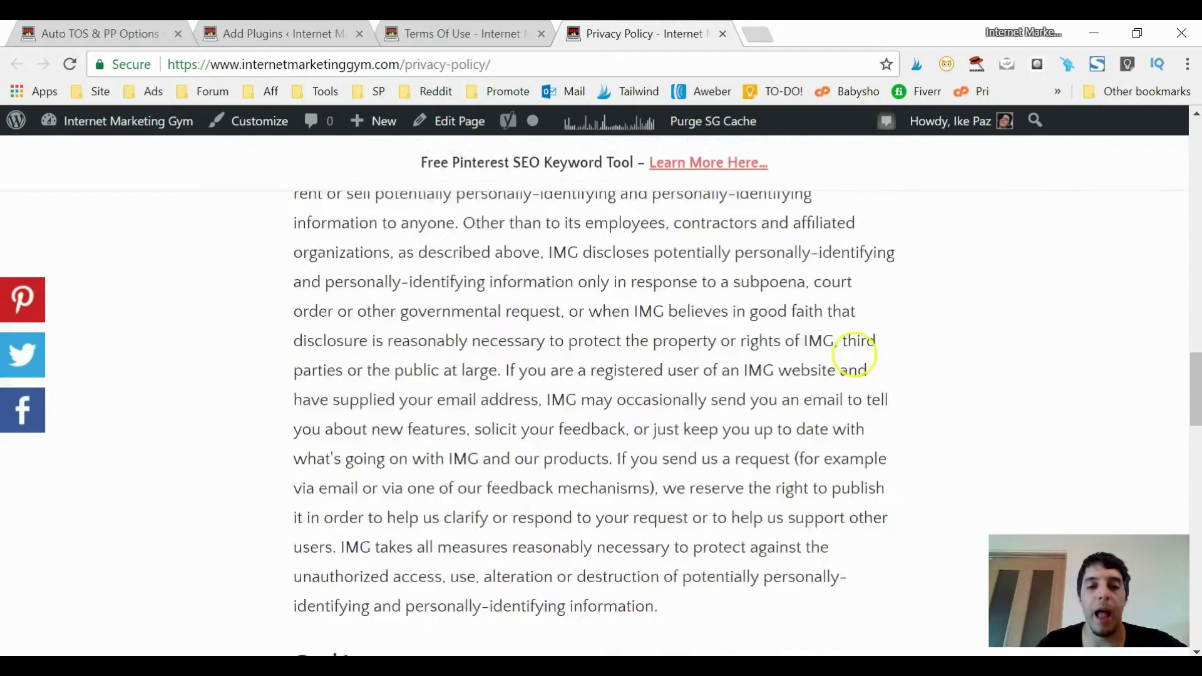
scroll(853, 351, "up", 15)
scroll(839, 474, "up", 8)
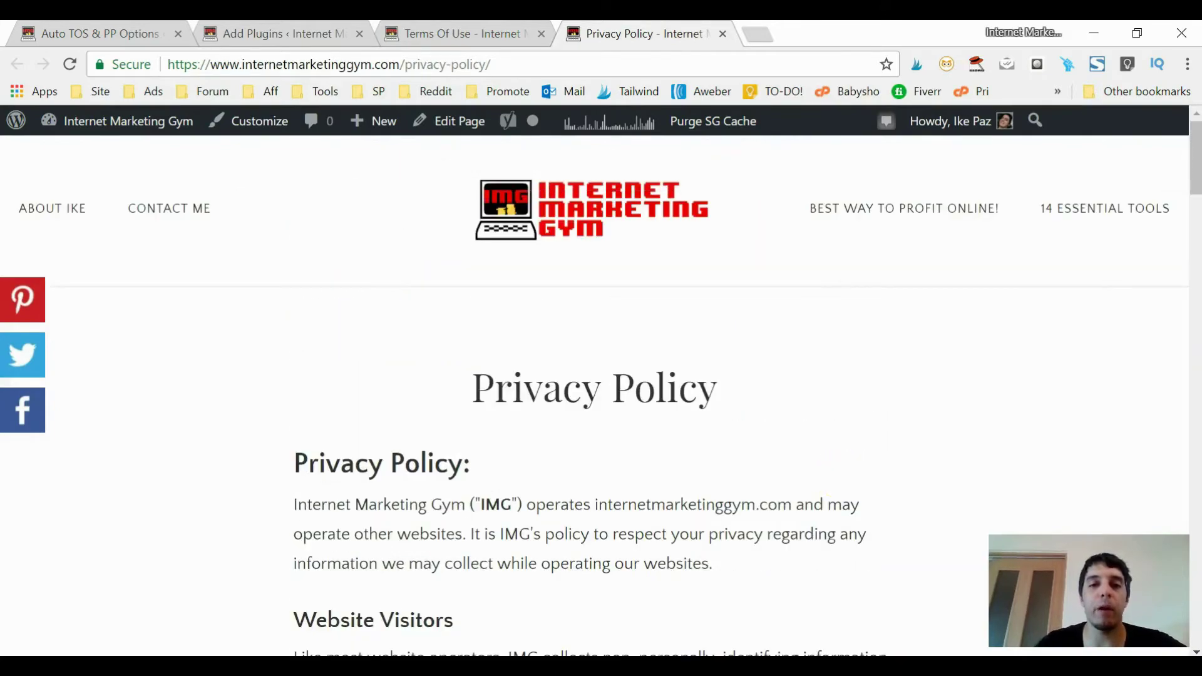
left_click(461, 33)
scroll(748, 488, "up", 6)
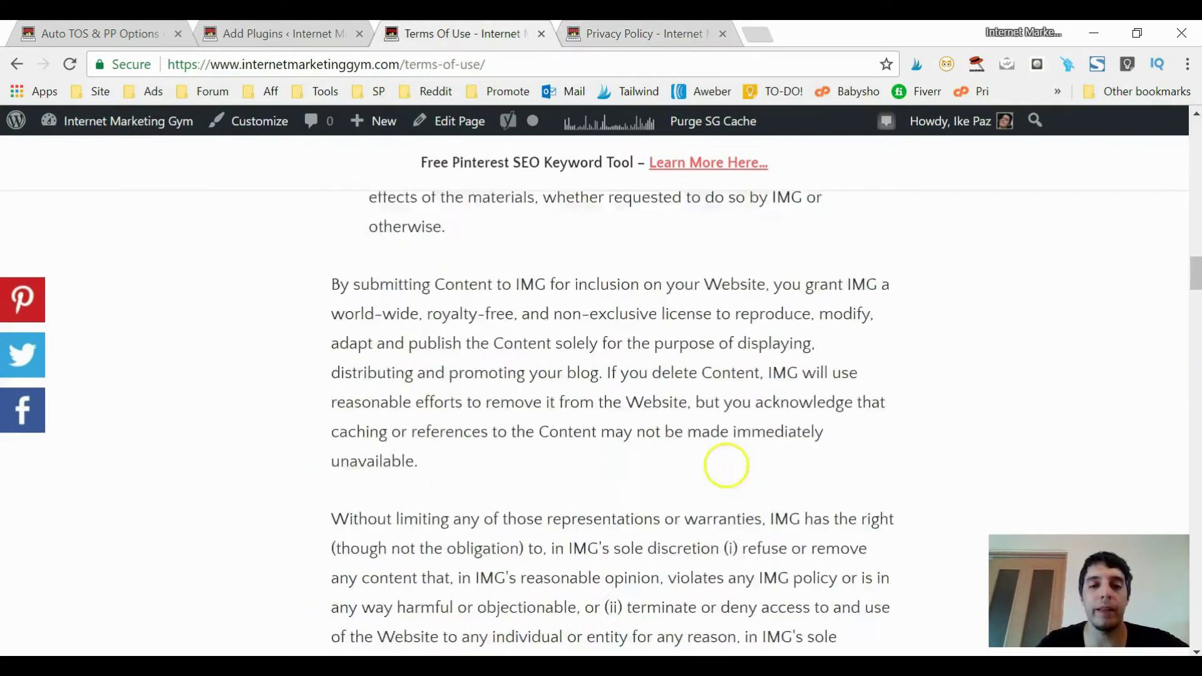
scroll(726, 465, "up", 10)
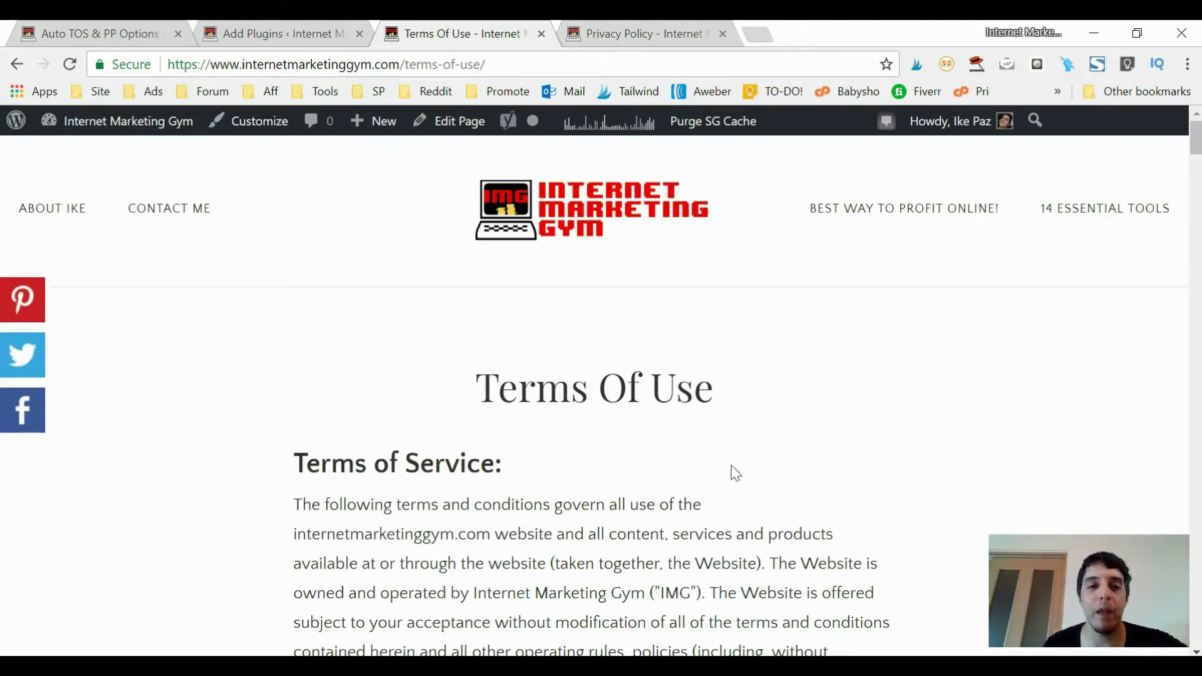
- Open both the Terms Of Use and Privacy Policy pages in the editor and review Terms Of Use
left_click(446, 120)
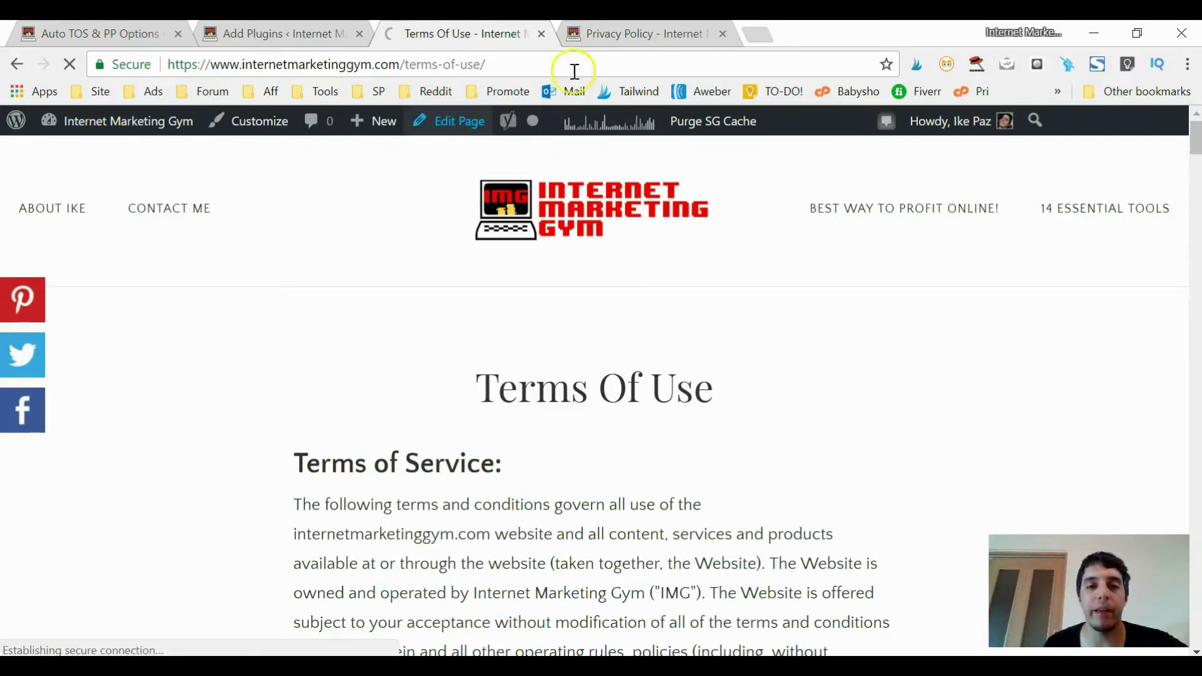
left_click(611, 36)
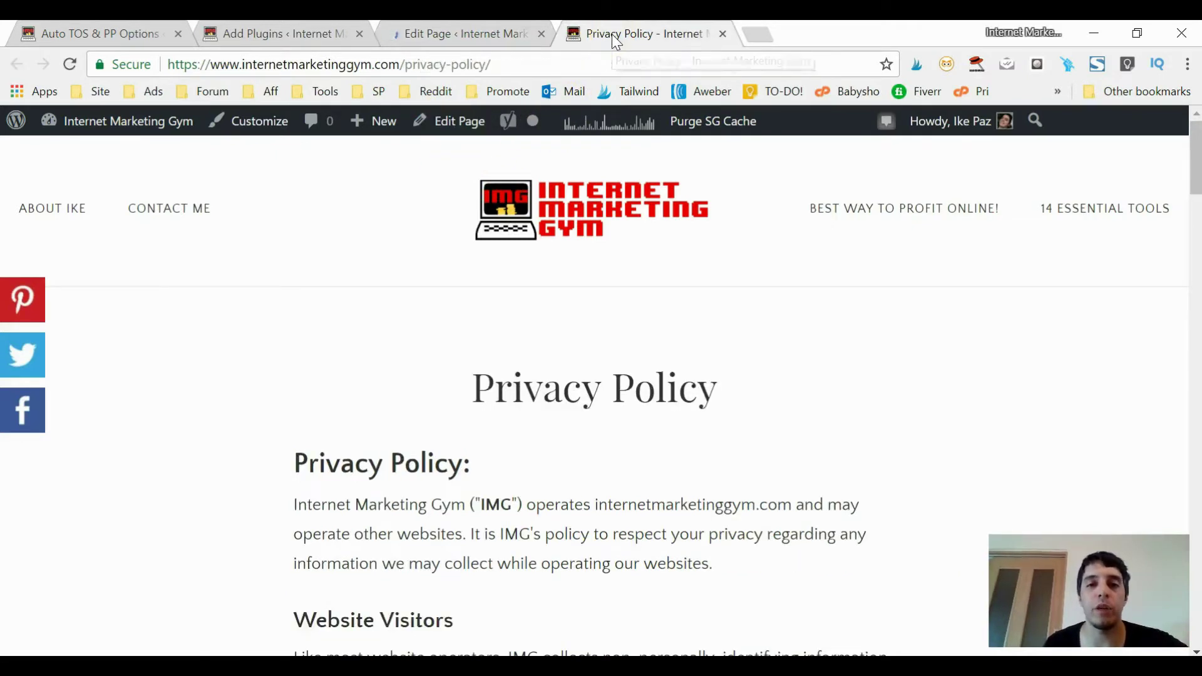
left_click(444, 120)
left_click(464, 38)
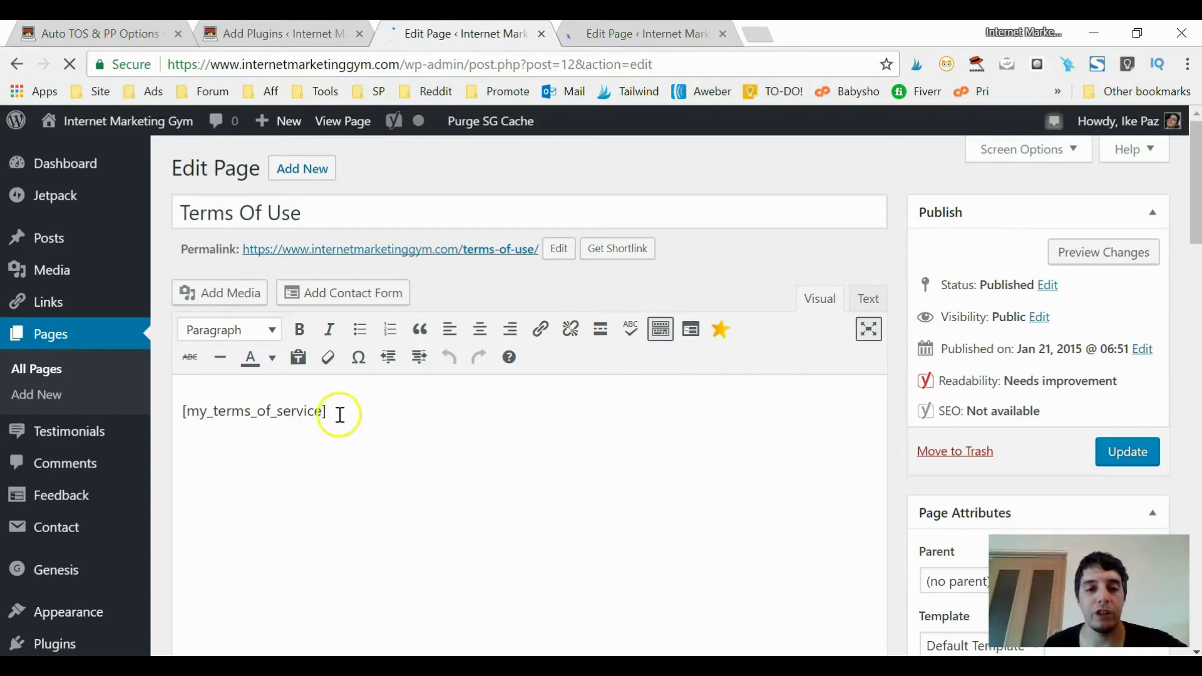
scroll(190, 455, "down", 3)
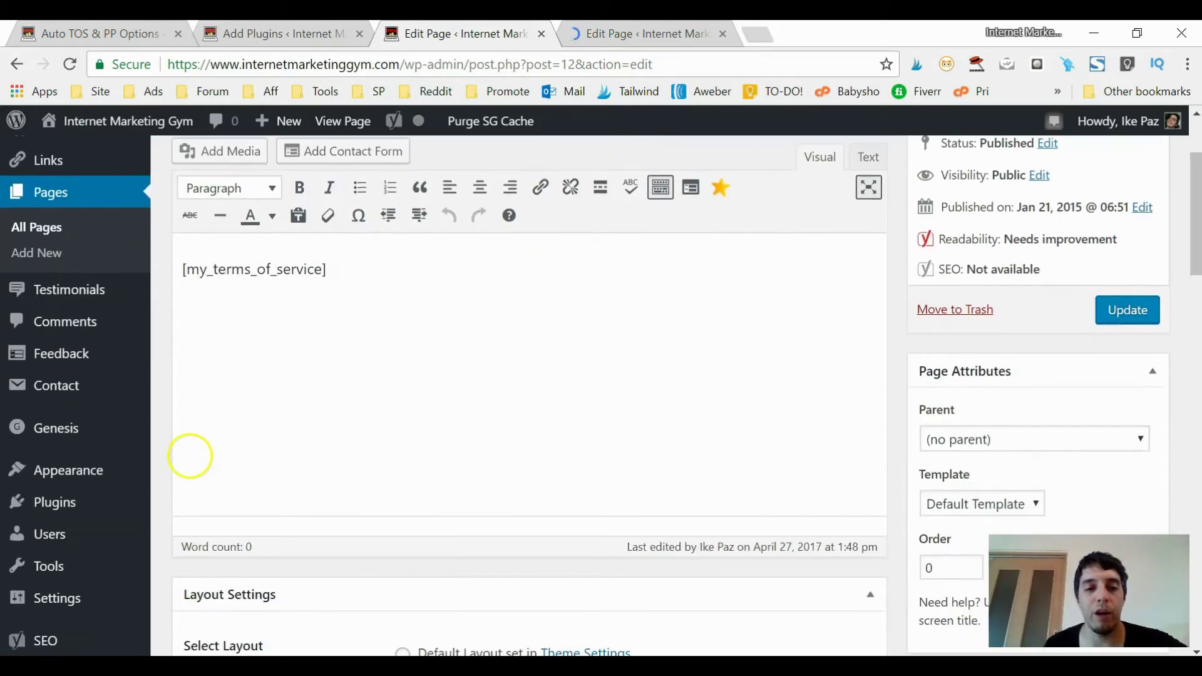
scroll(349, 410, "up", 3)
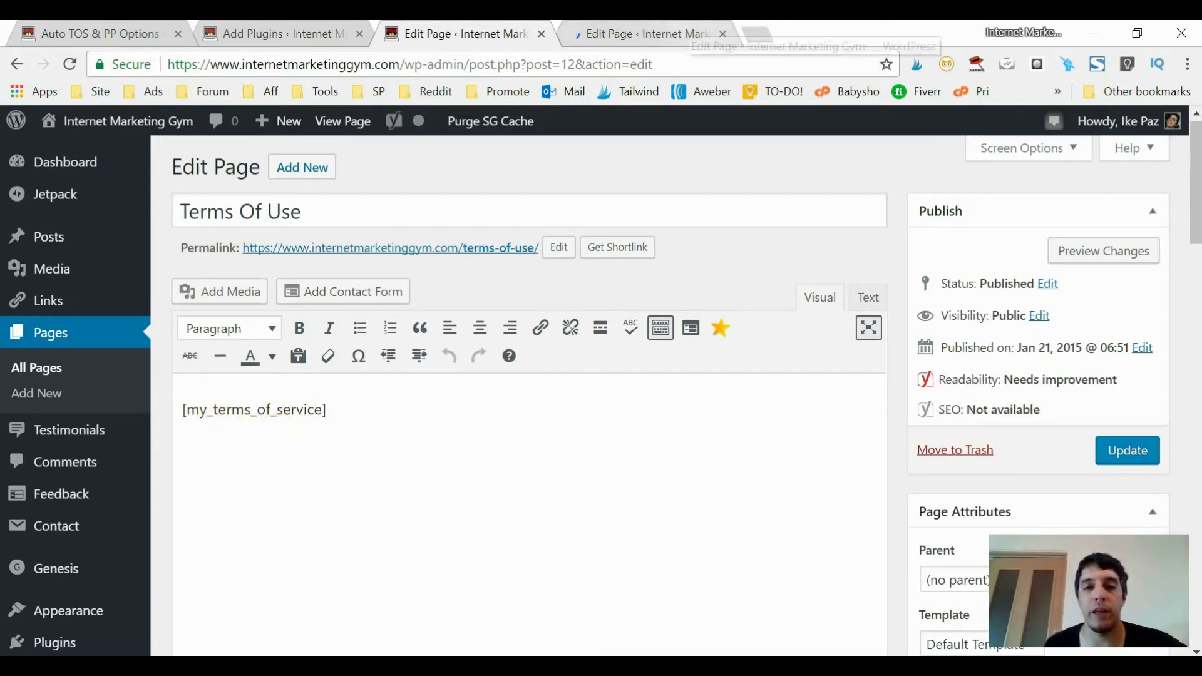
- Confirm the Privacy Policy content holds the [my_privacy_policy] shortcode, then view Terms Of Use's [my_terms_of_service]
left_click(688, 34)
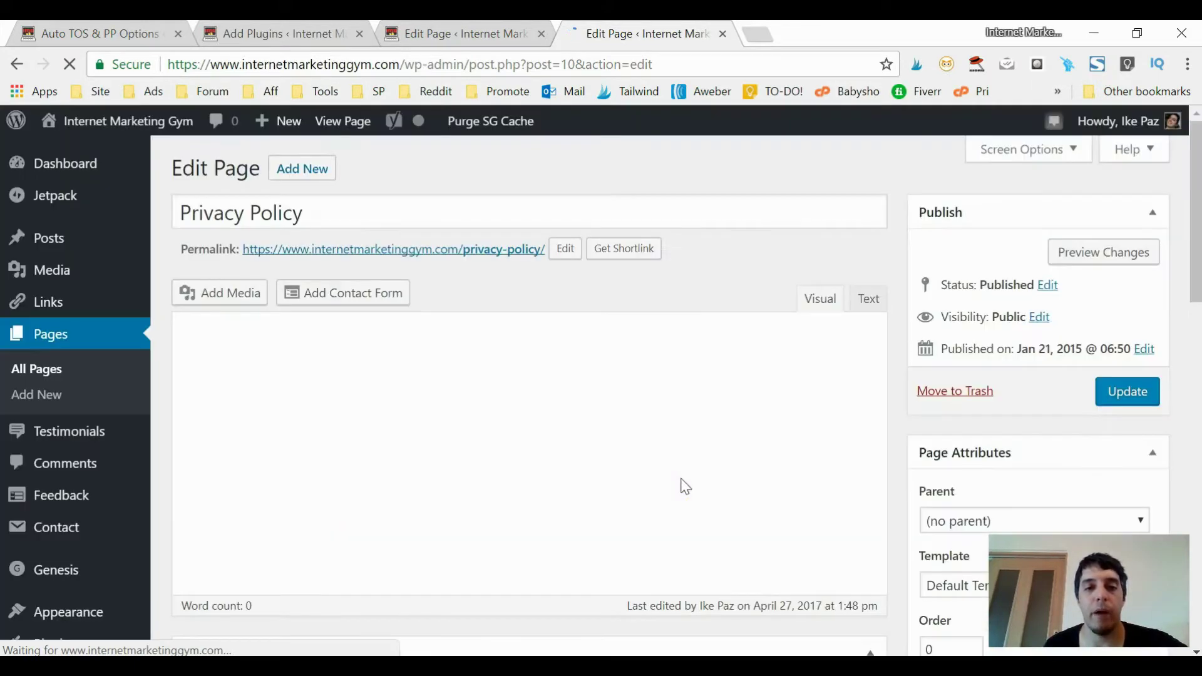
left_click(451, 457)
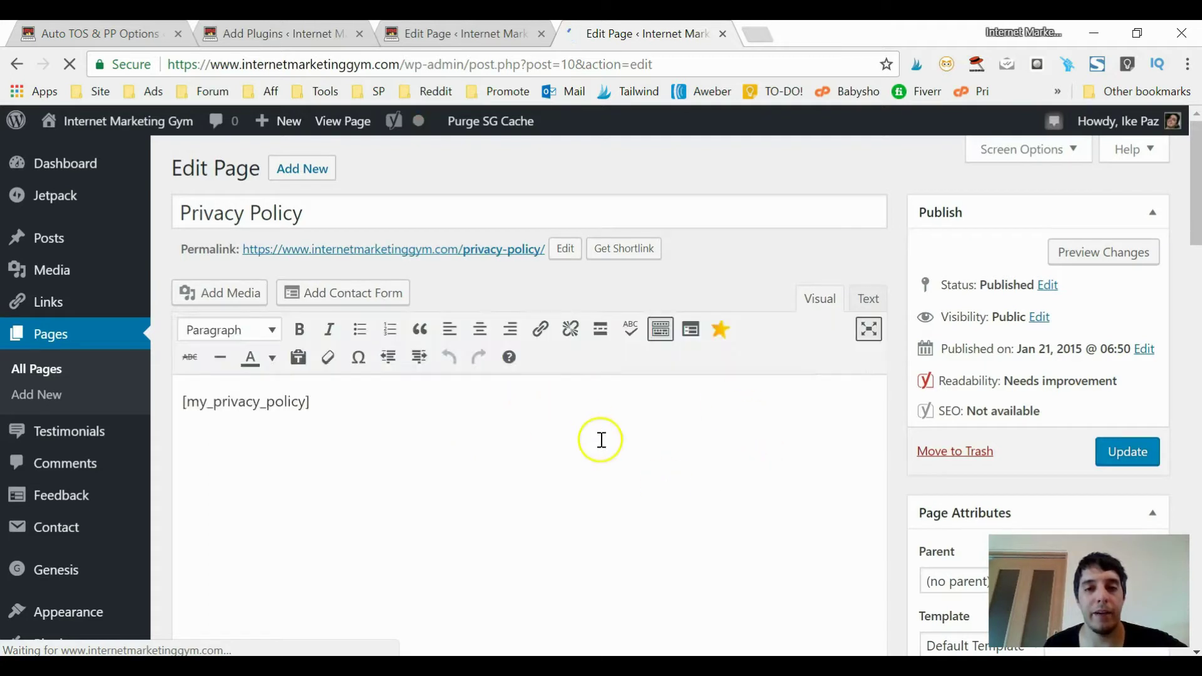
left_click(257, 421)
left_click(409, 426)
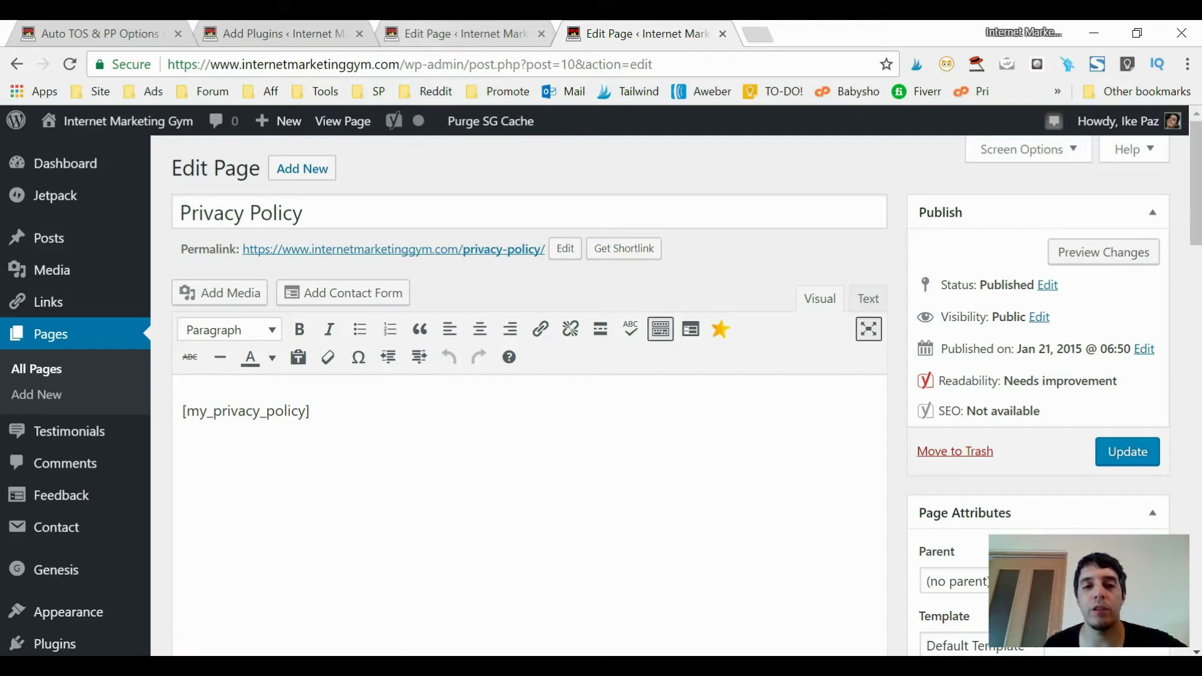
left_click(426, 40)
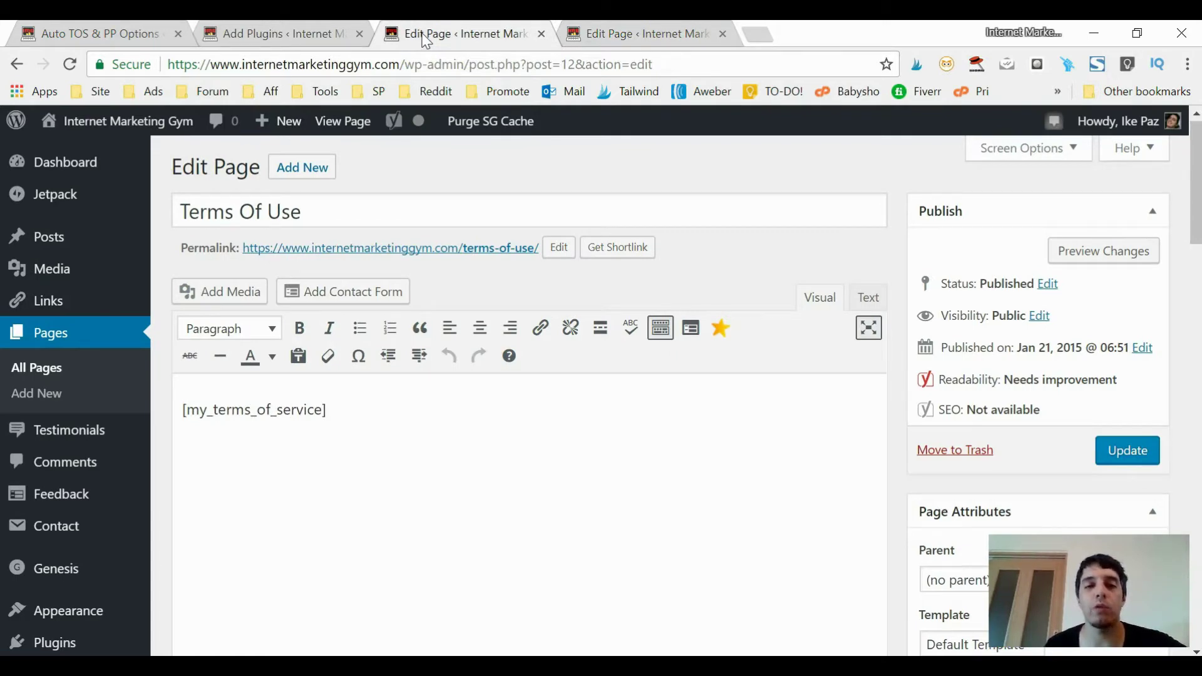
- Return to the Add Plugins results showing Auto Terms of Service and Privacy Policy marked Active
left_click(241, 35)
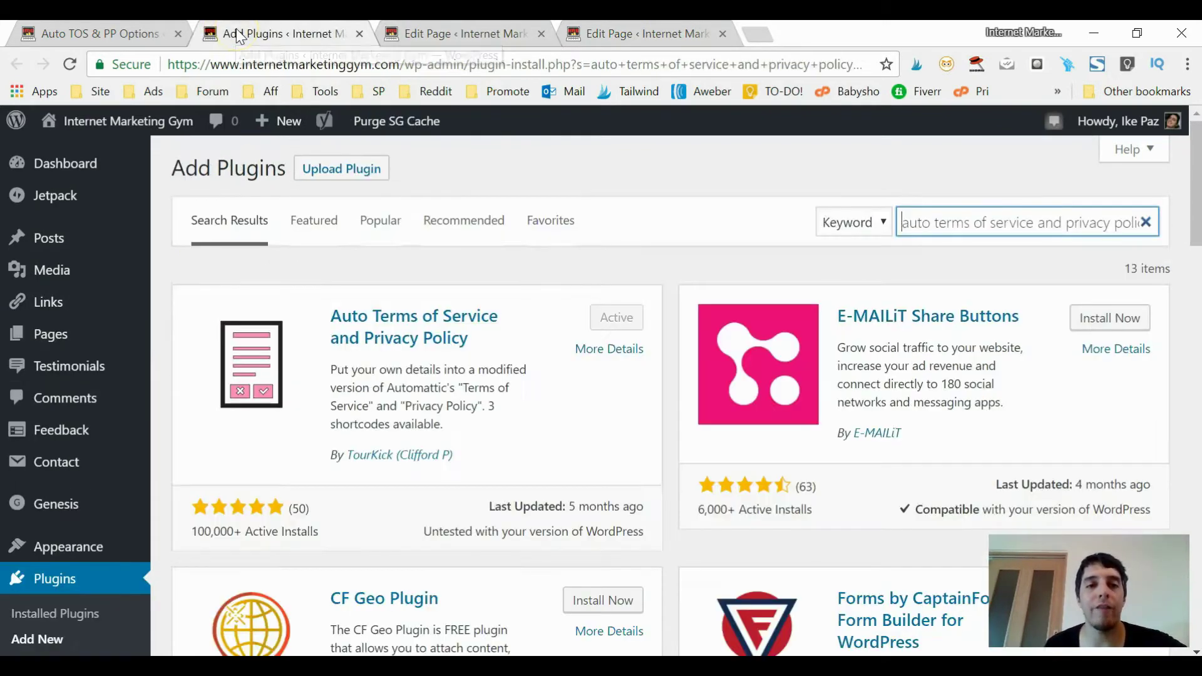
- Set the Auto TOS & PP On/Off option to On / Displaying
left_click(100, 34)
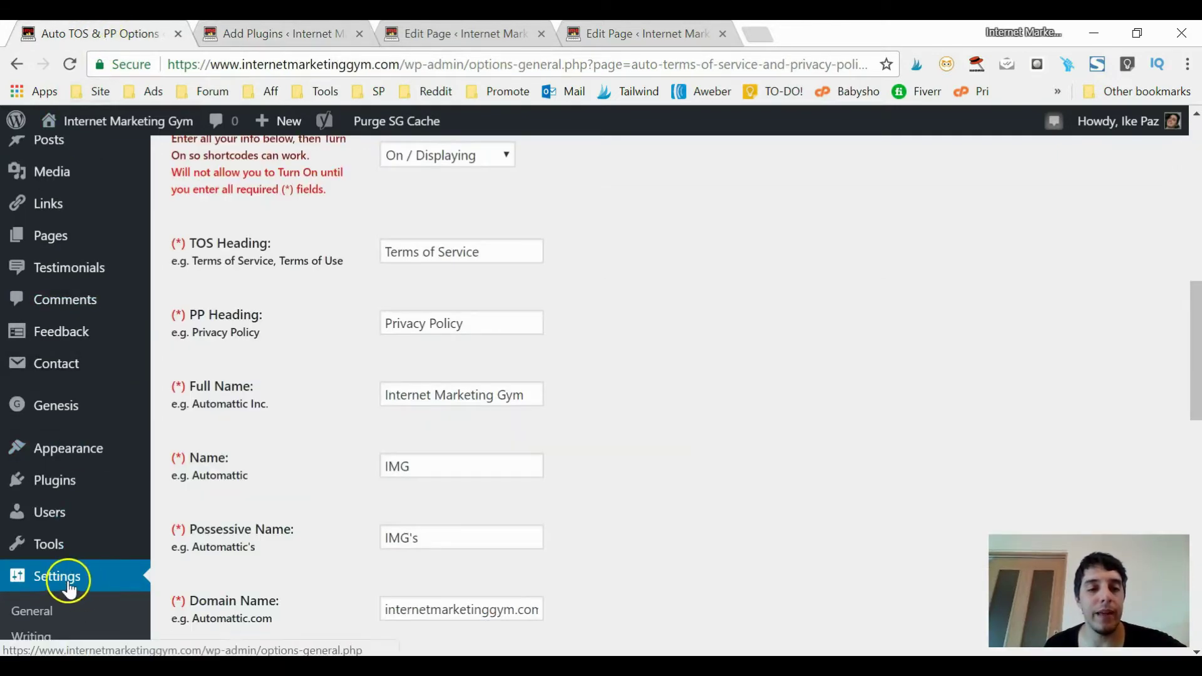
scroll(93, 581, "down", 3)
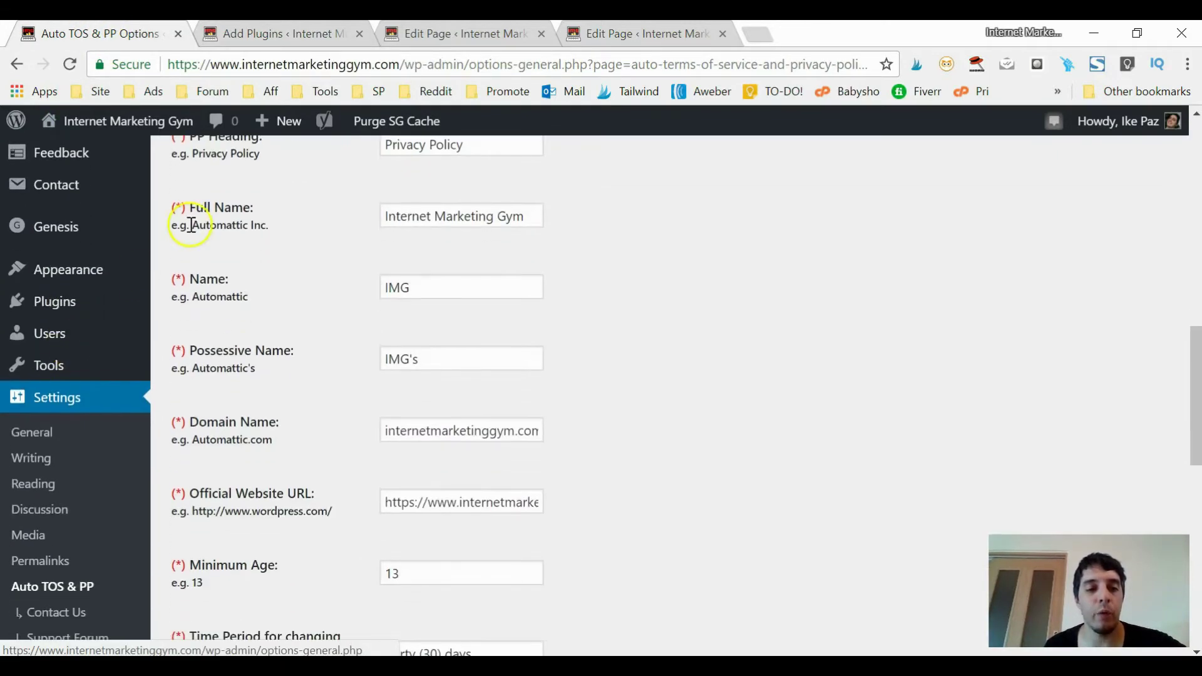
scroll(128, 487, "down", 2)
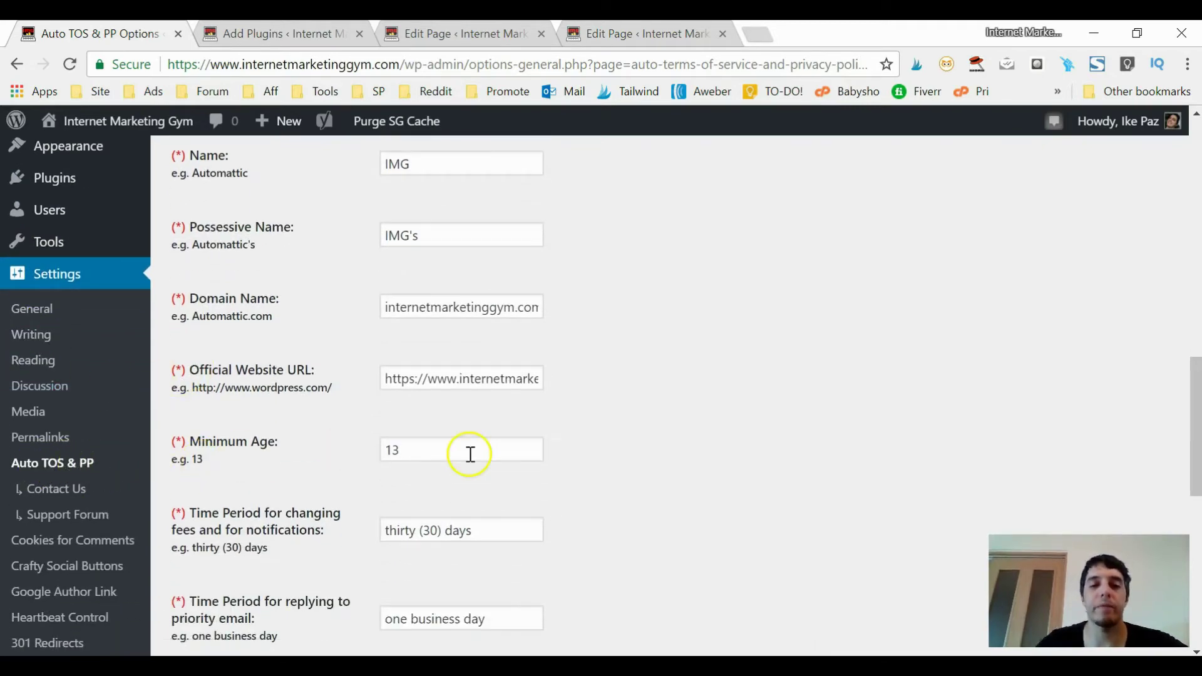
scroll(663, 491, "up", 8)
scroll(735, 501, "up", 2)
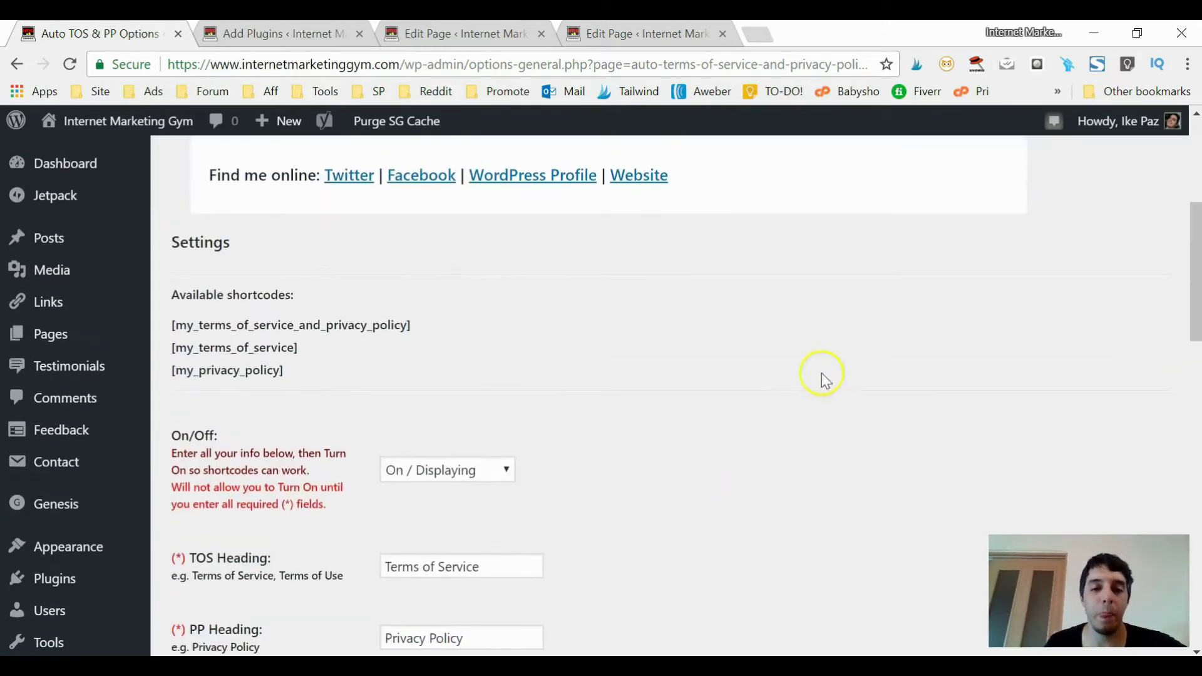
left_click(449, 479)
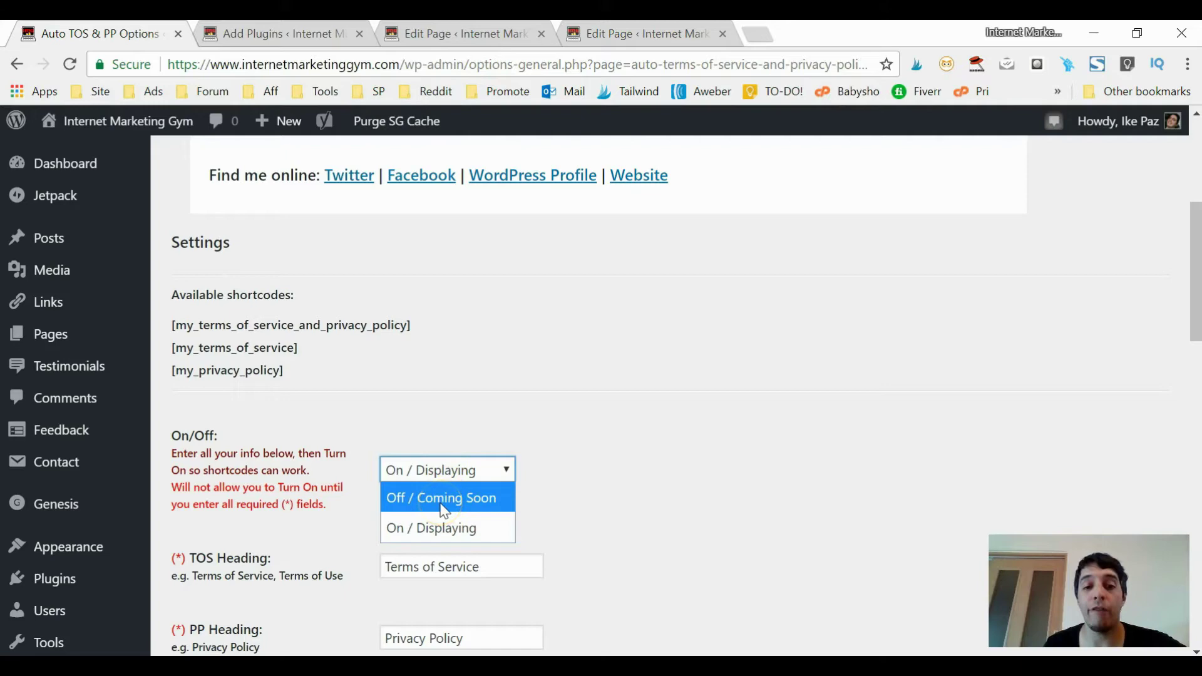
left_click(447, 529)
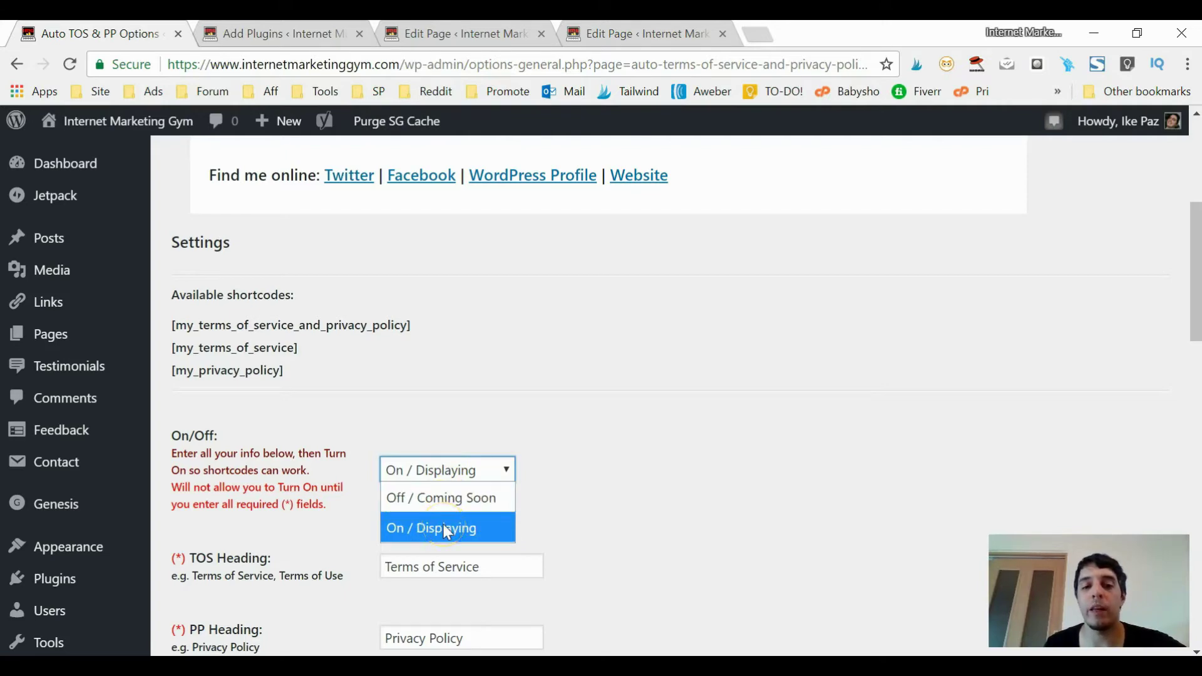
- Review the filled-in company fields, including Domain Name and Official Website URL
scroll(726, 400, "down", 4)
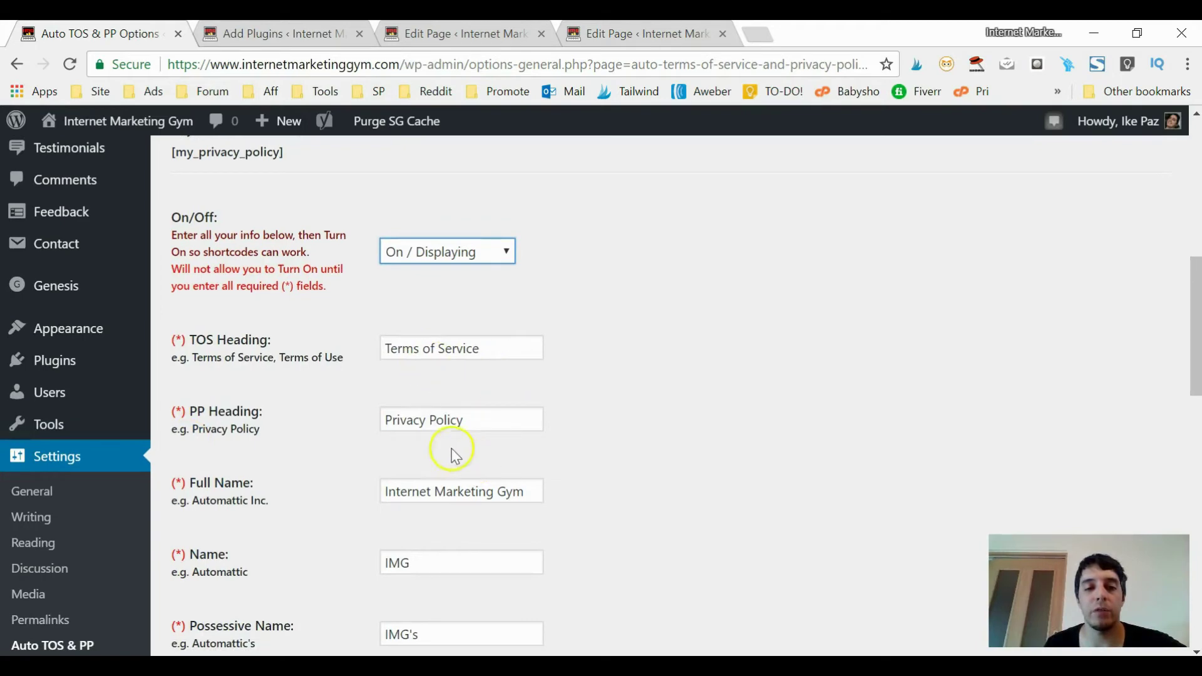
scroll(161, 457, "down", 2)
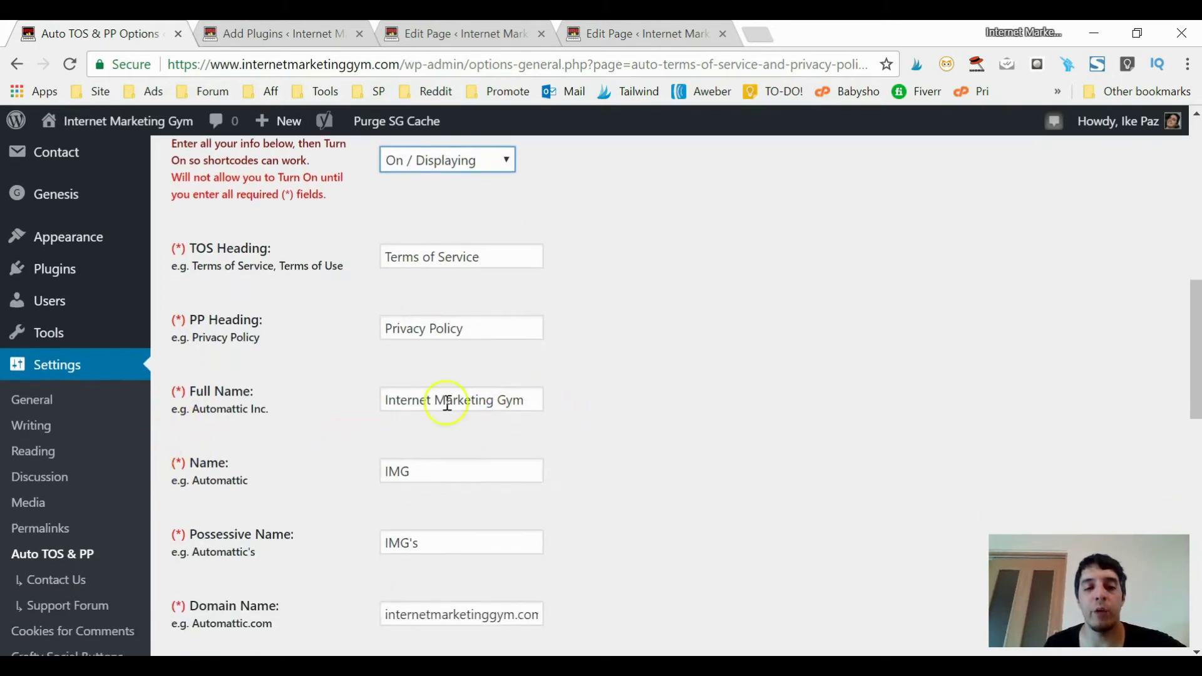
scroll(485, 469, "down", 2)
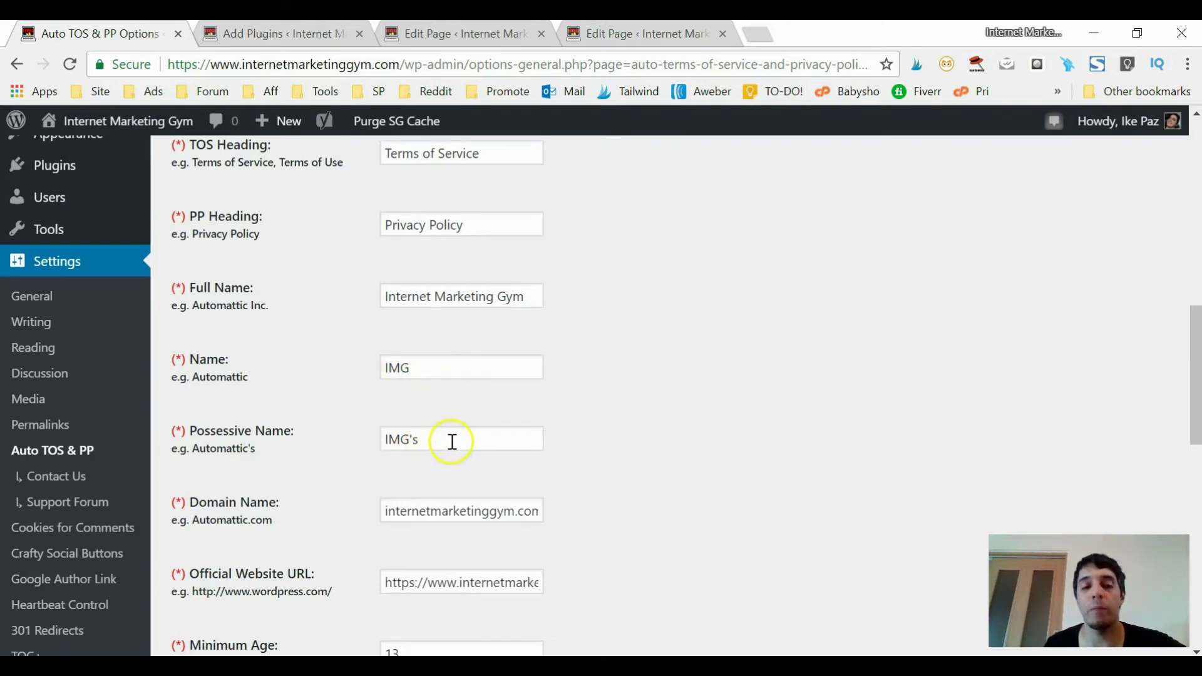
scroll(163, 434, "down", 4)
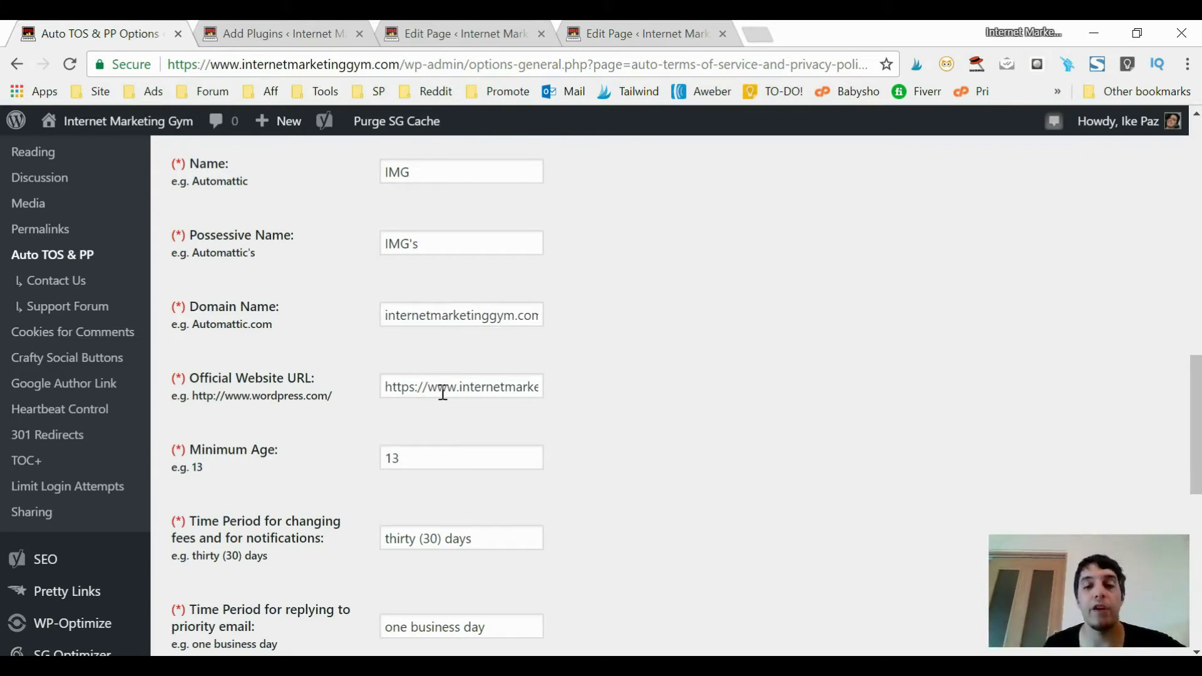
left_click(448, 321)
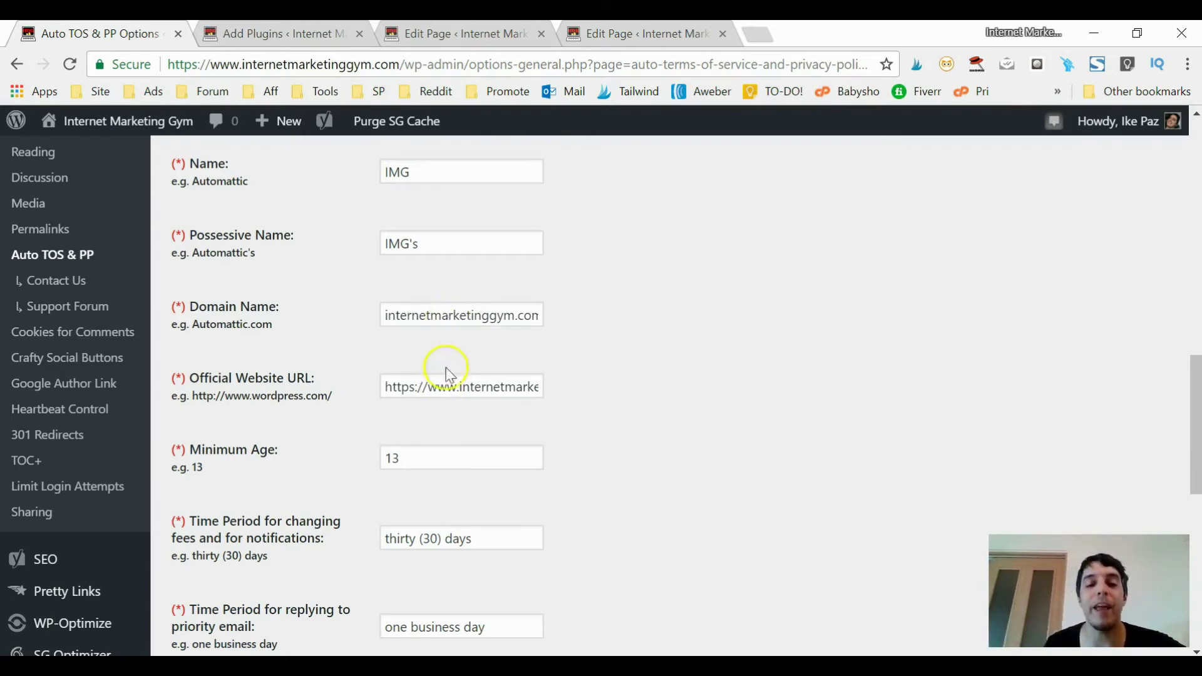
left_click(453, 395)
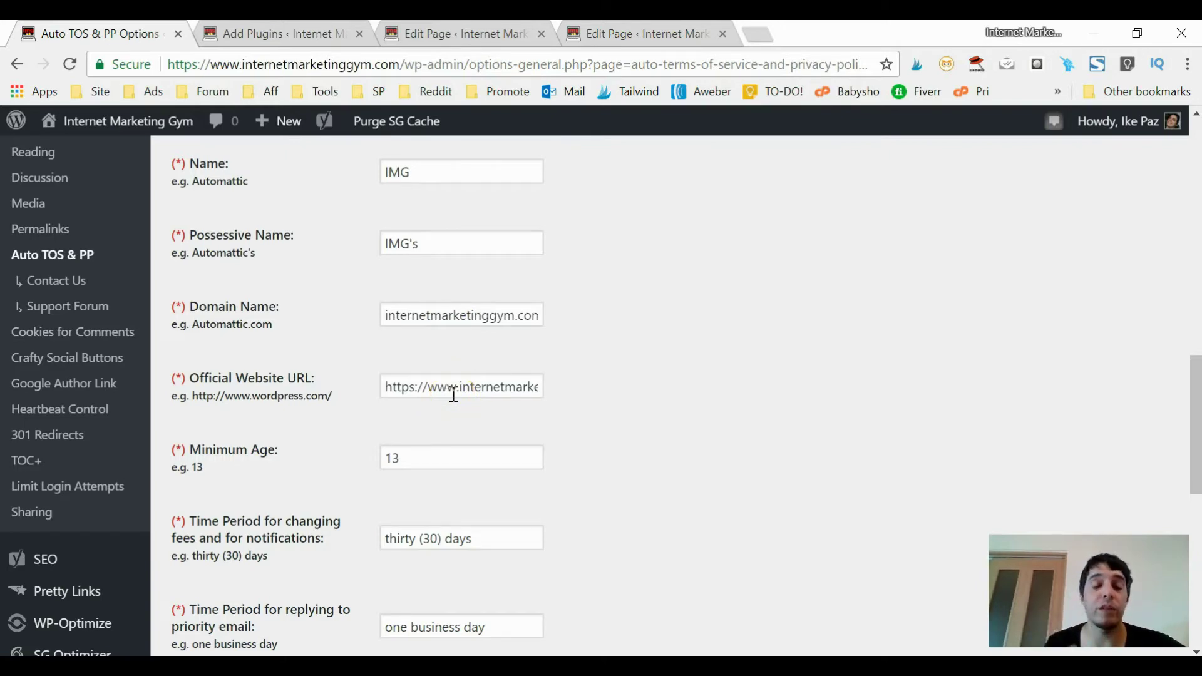
scroll(235, 491, "down", 5)
scroll(210, 563, "up", 2)
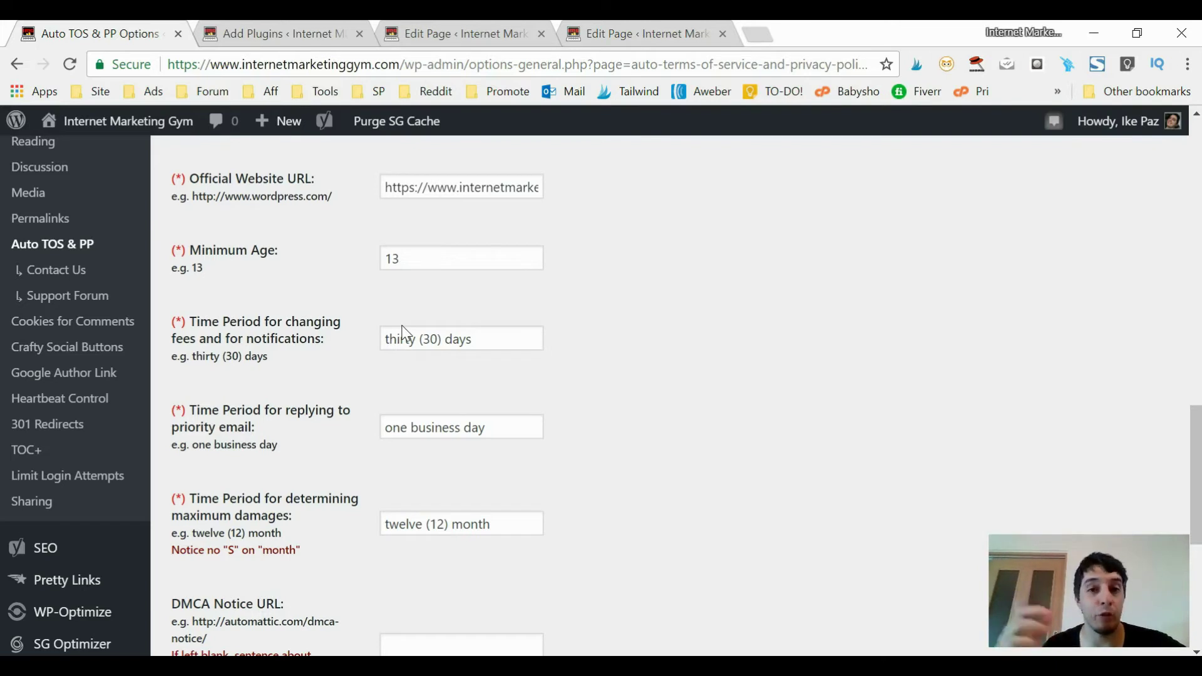
- Change the Minimum Age value from 13 to 18
left_click(417, 255)
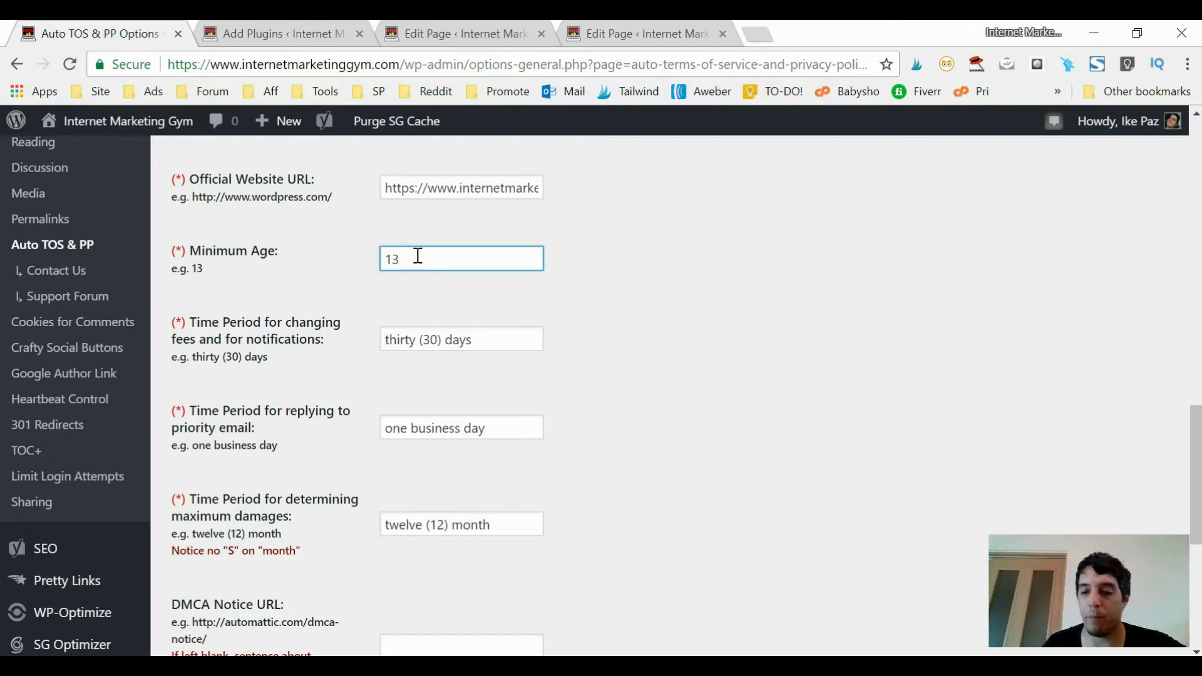
key("BackSpace")
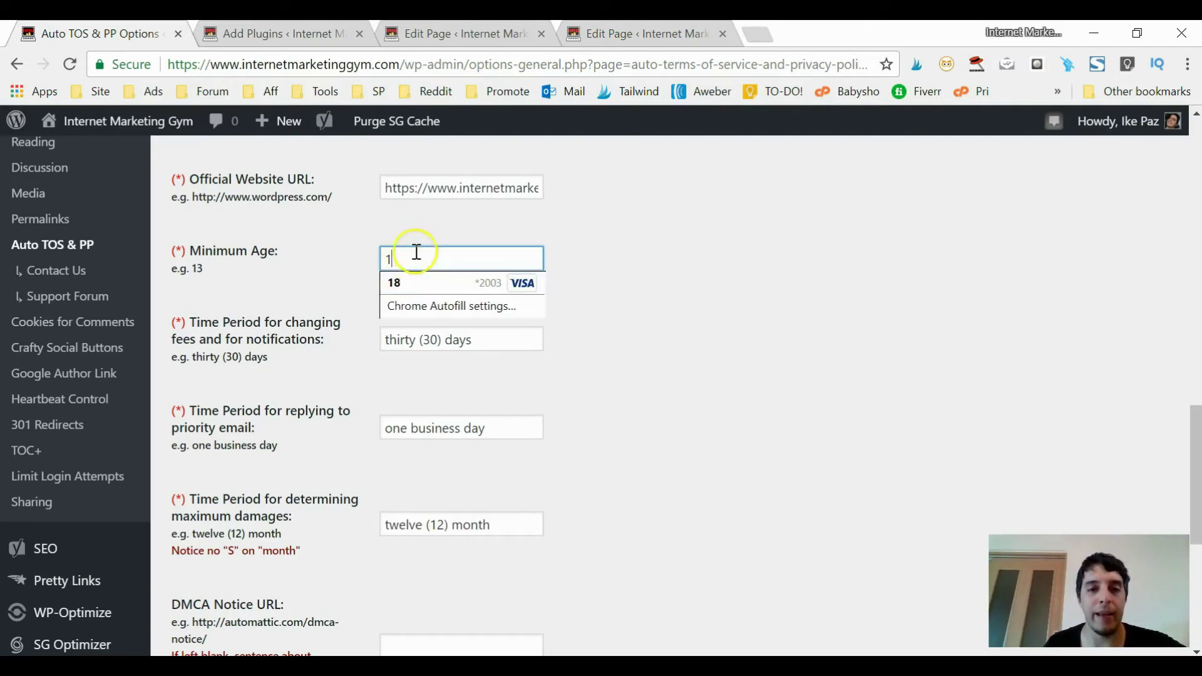
type("8")
scroll(713, 370, "down", 1)
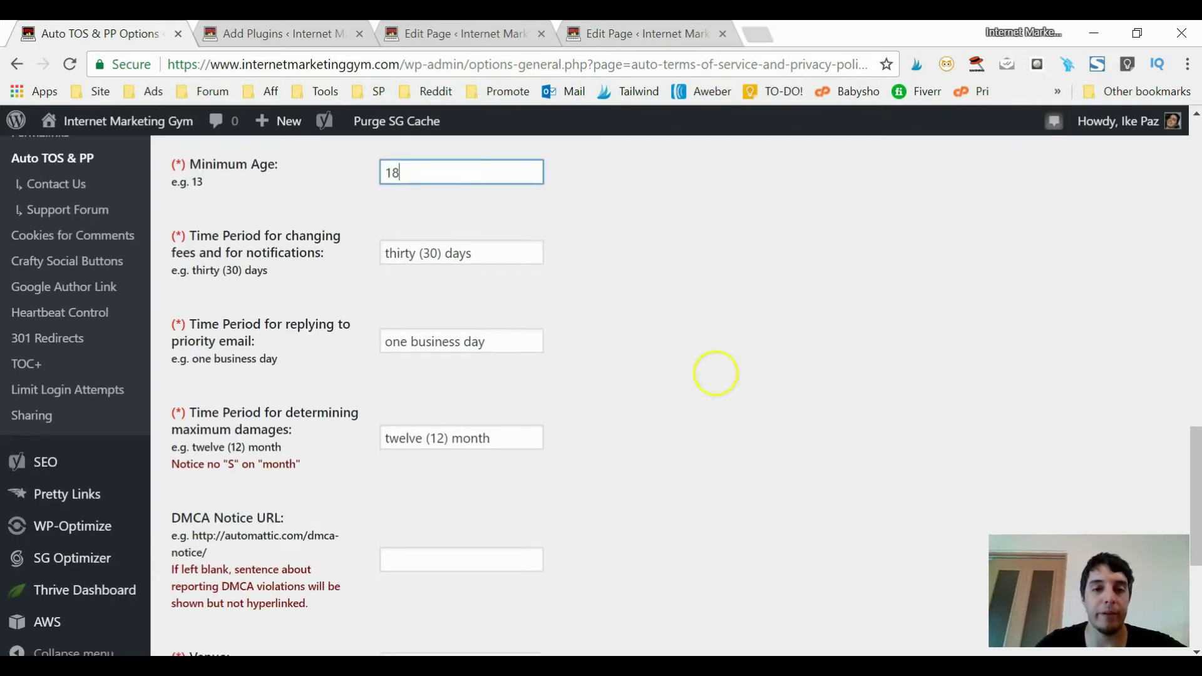
left_click(695, 419)
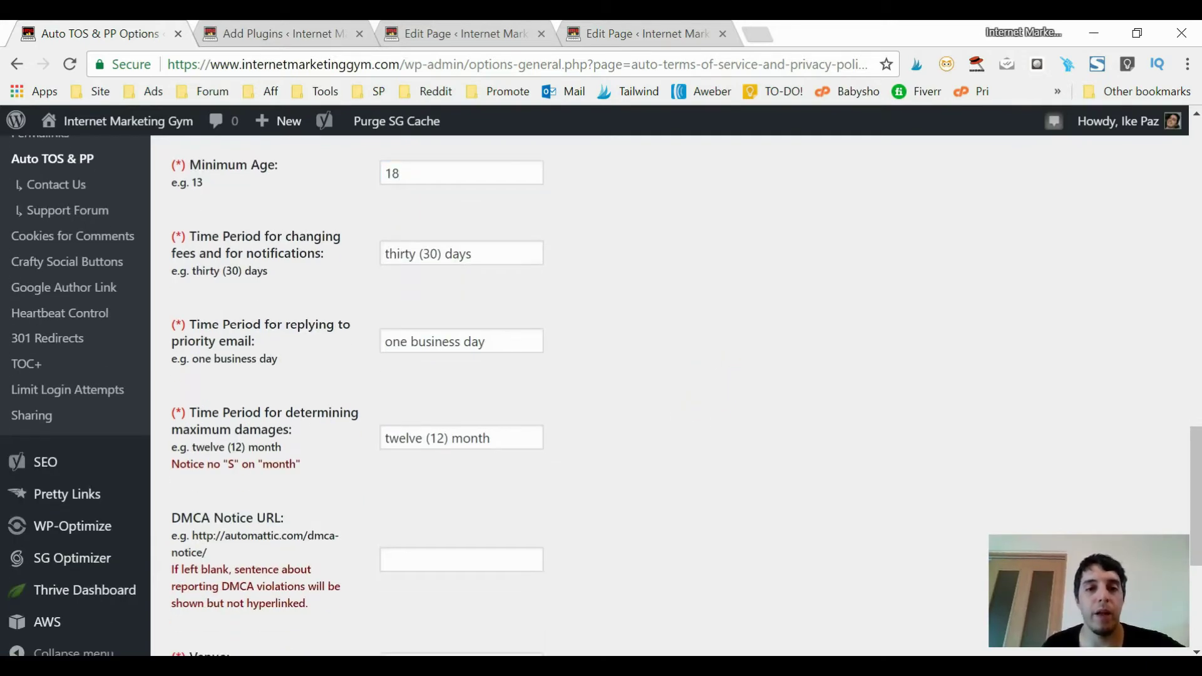
- Review the remaining legal settings down to the blank DMCA Notice URL, Venue, Court and Arbitration fields
scroll(207, 544, "down", 1)
scroll(207, 545, "up", 1)
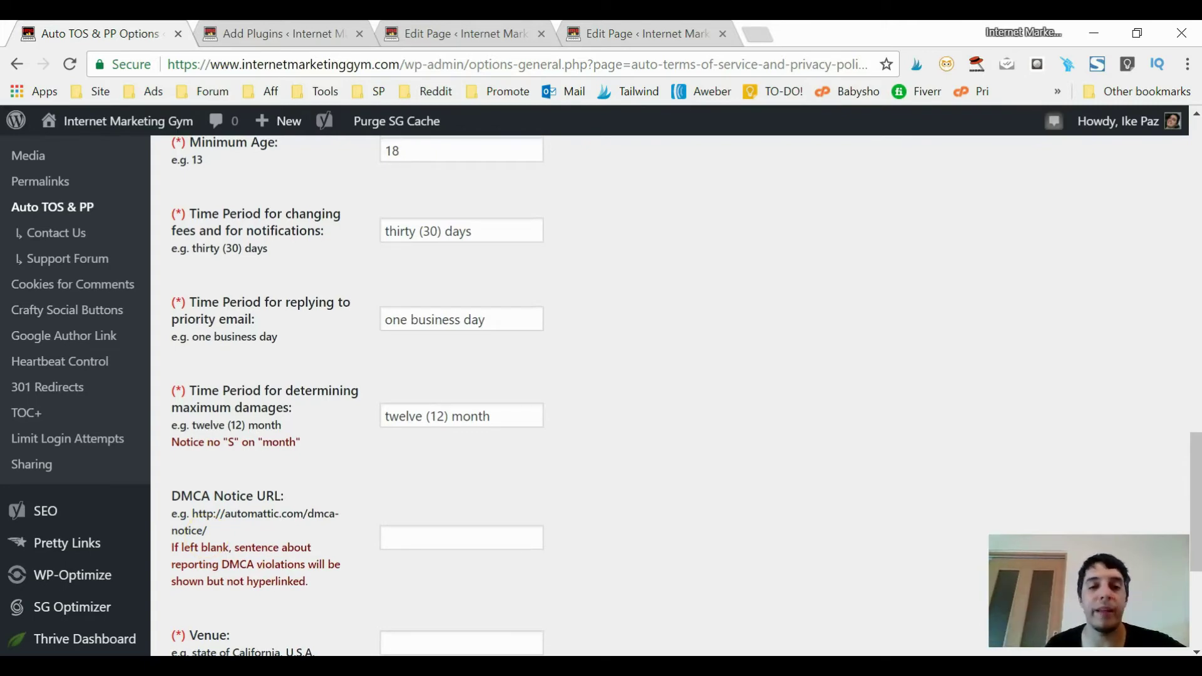
scroll(198, 485, "down", 2)
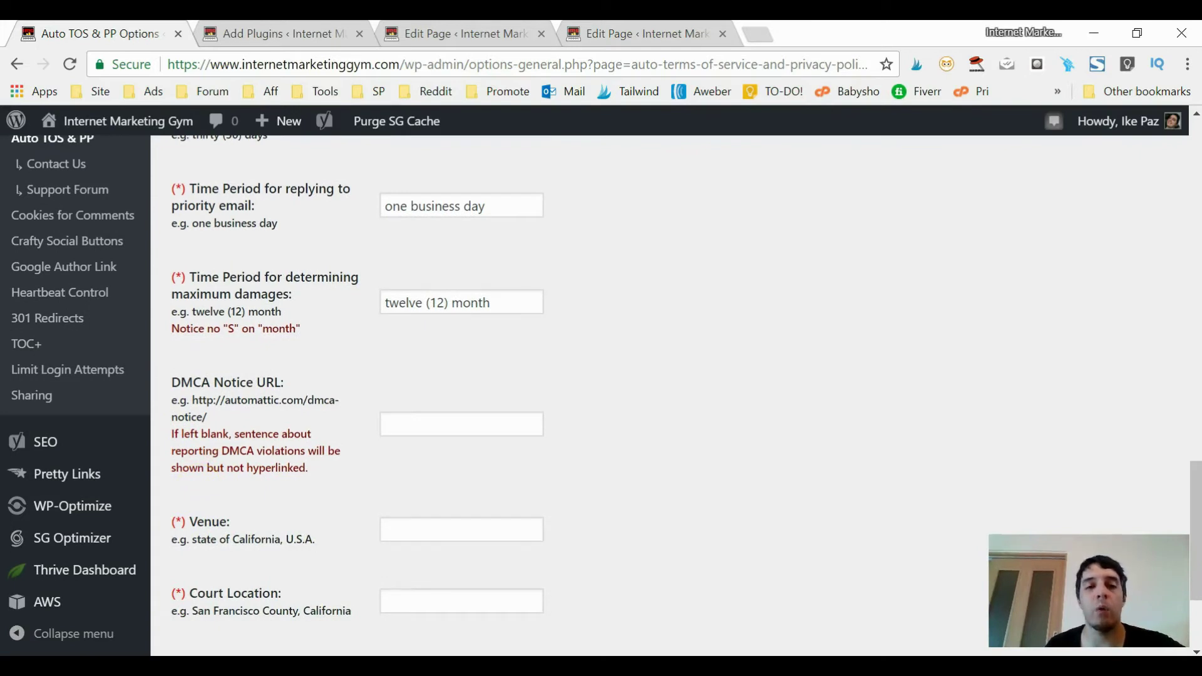
scroll(188, 487, "down", 1)
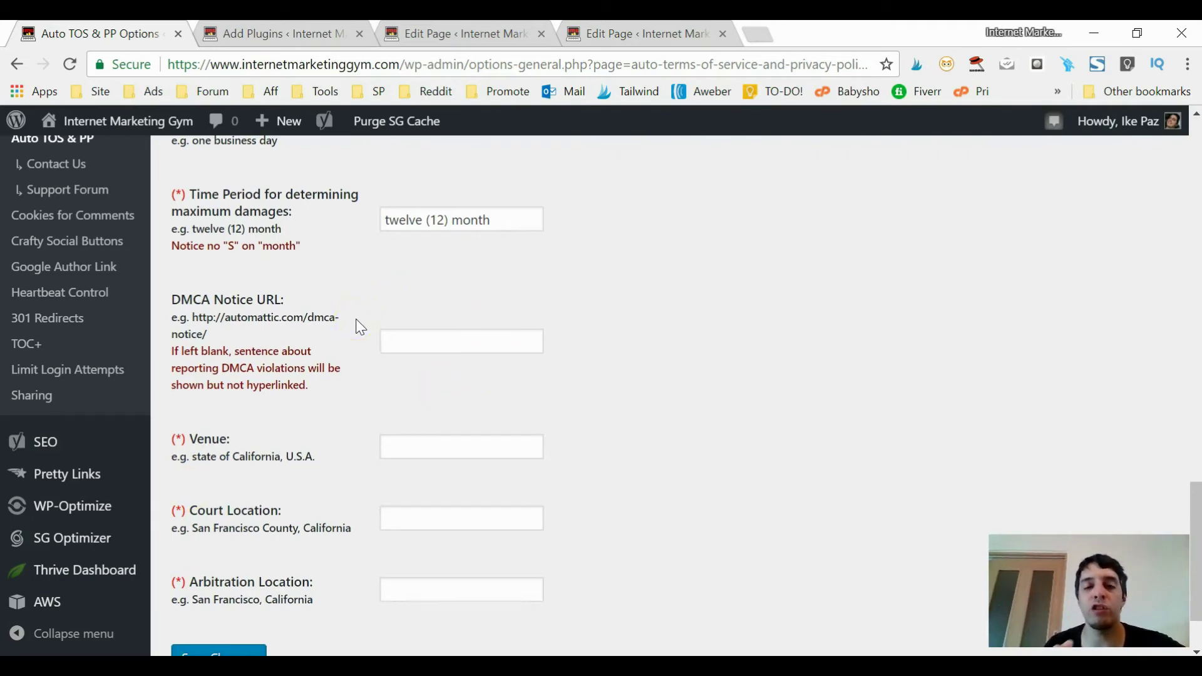
scroll(209, 554, "up", 6)
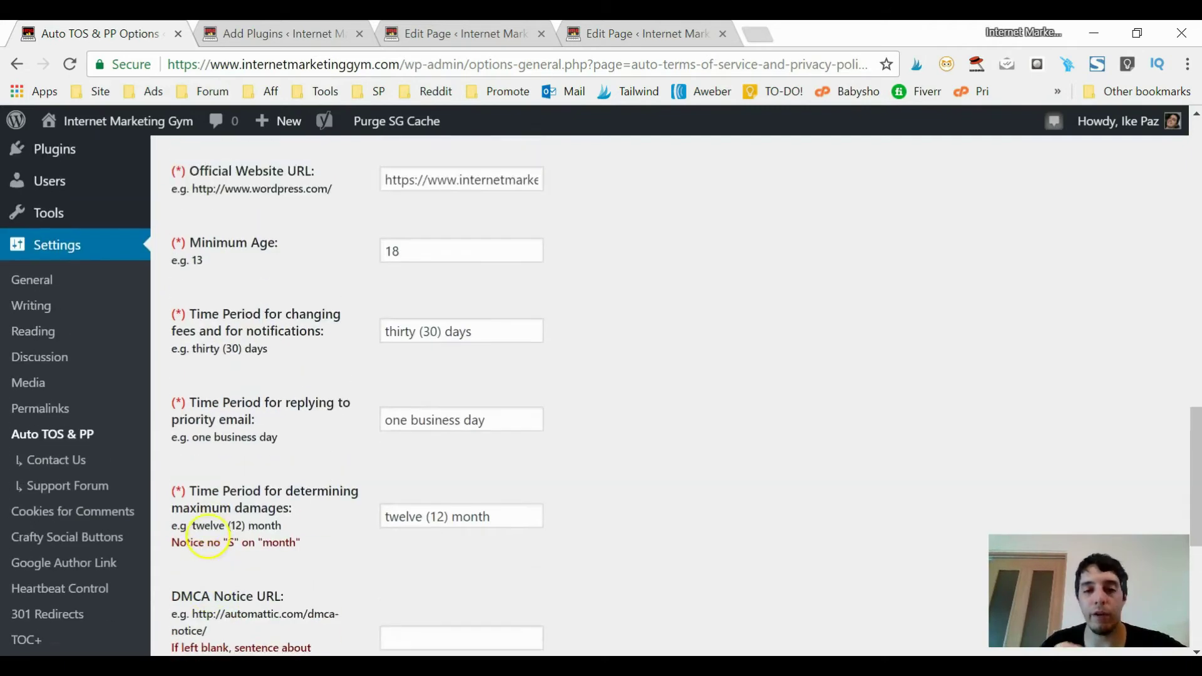
scroll(199, 543, "up", 1)
scroll(169, 457, "down", 5)
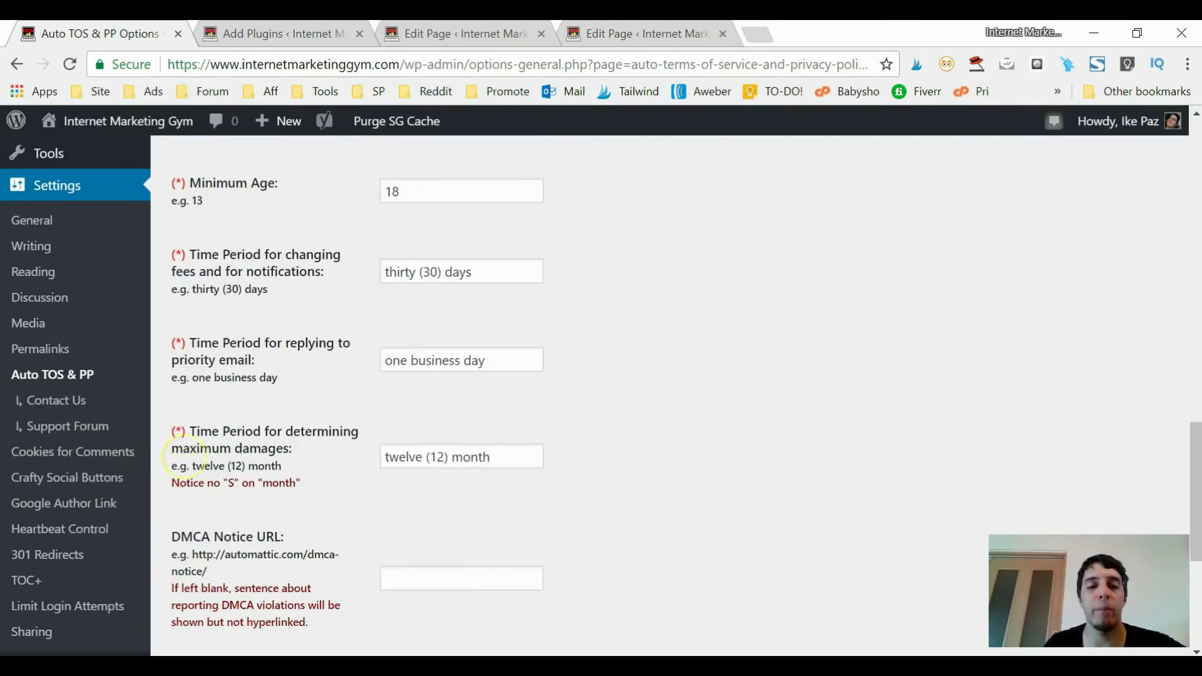
scroll(198, 487, "down", 1)
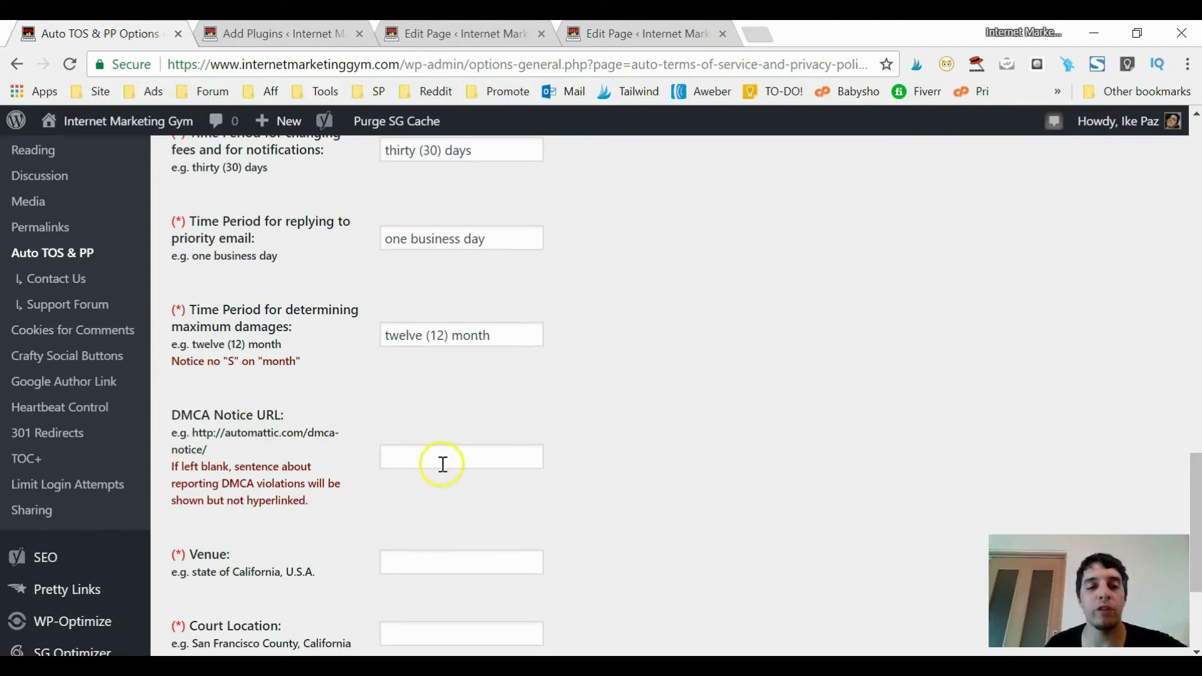
scroll(182, 464, "down", 2)
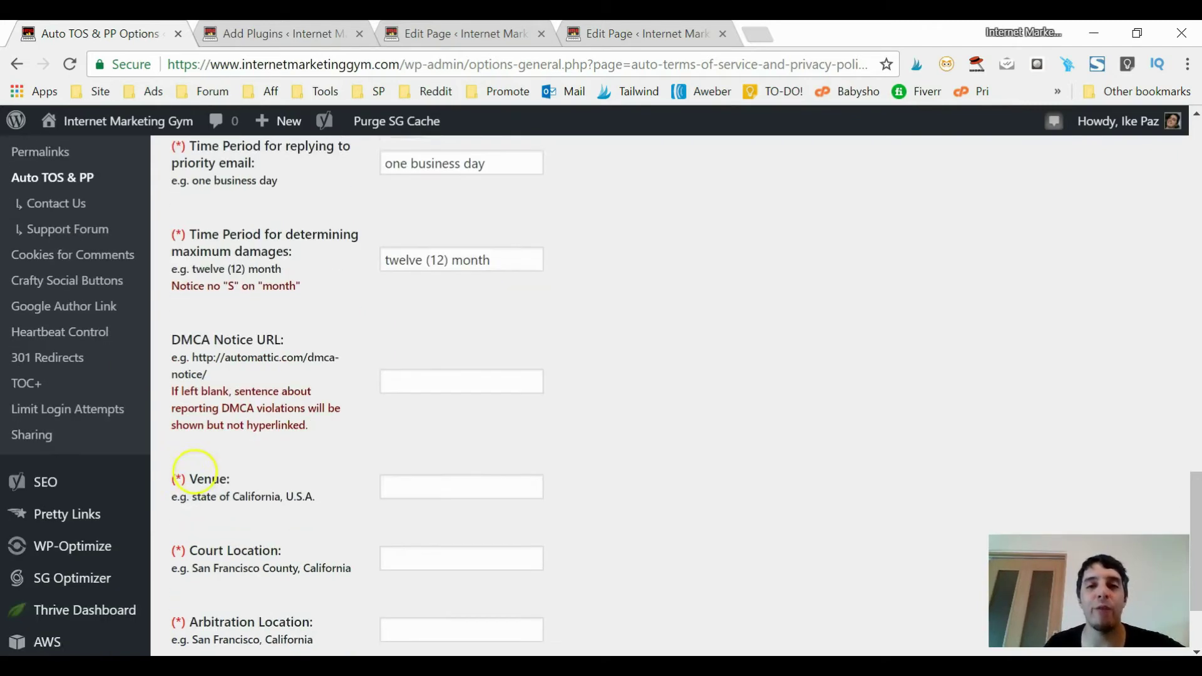
scroll(195, 505, "down", 1)
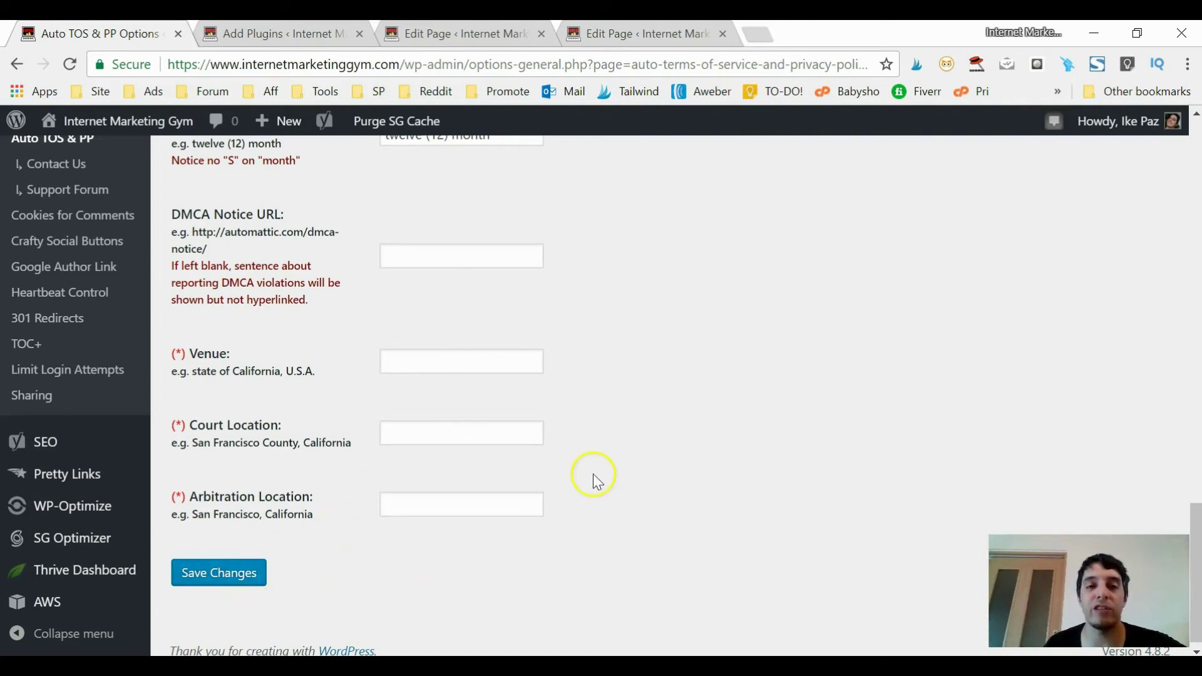
- Open the live Privacy Policy page through its permalink in the editor
left_click(425, 31)
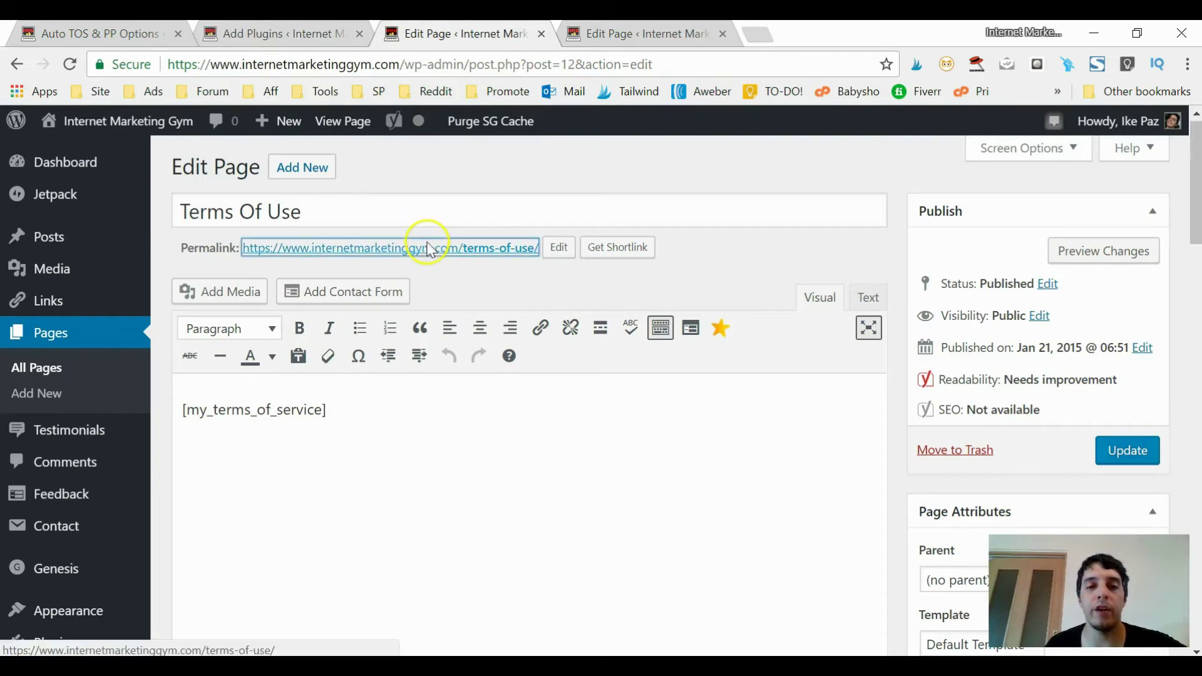
left_click(582, 33)
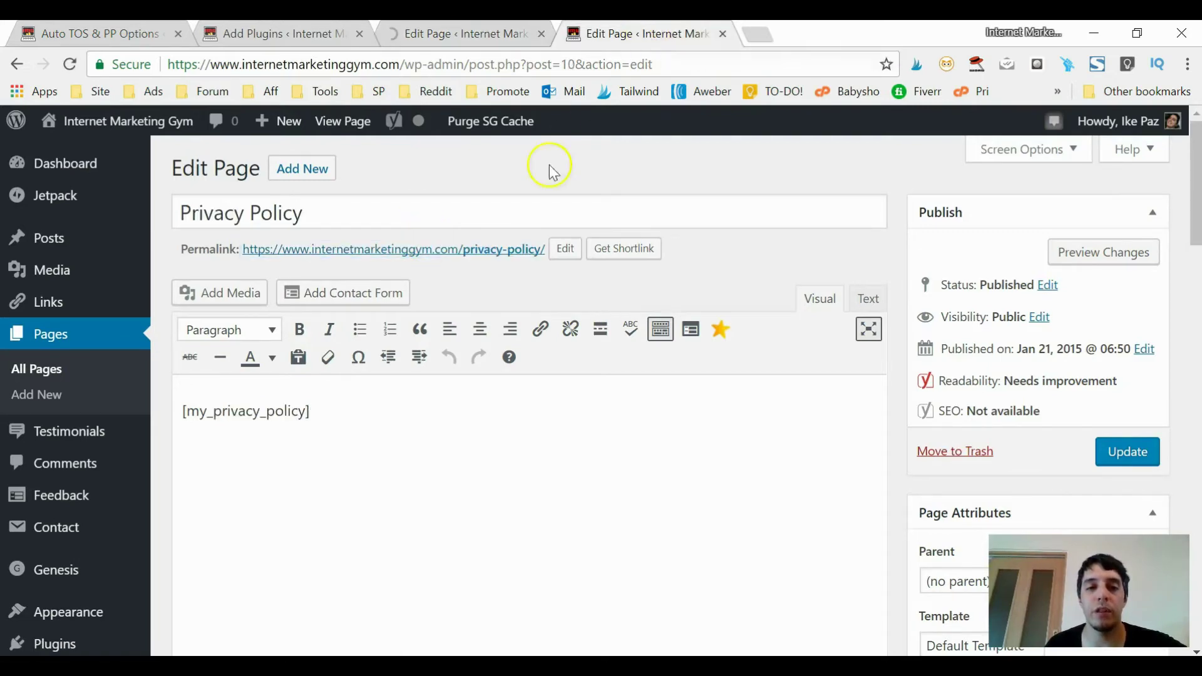
left_click(465, 252)
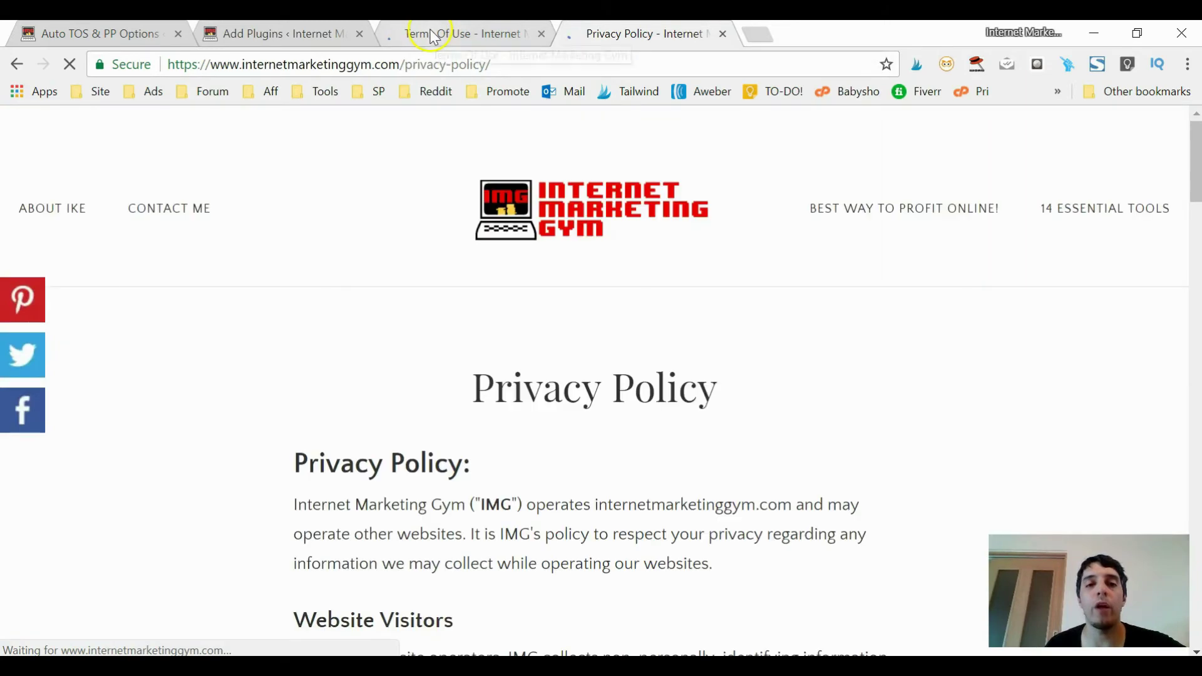
- Reload the live Terms Of Use page to confirm its generated terms, then return to Auto TOS & PP Options
left_click(451, 34)
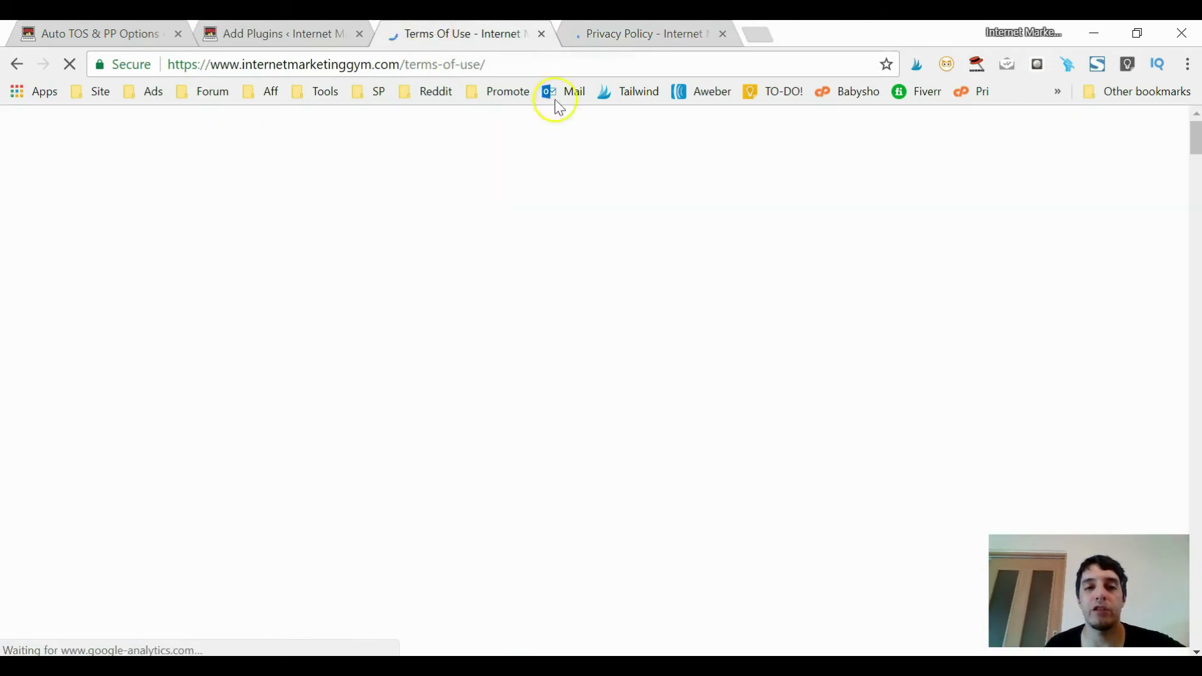
scroll(157, 450, "down", 3)
scroll(157, 450, "down", 2)
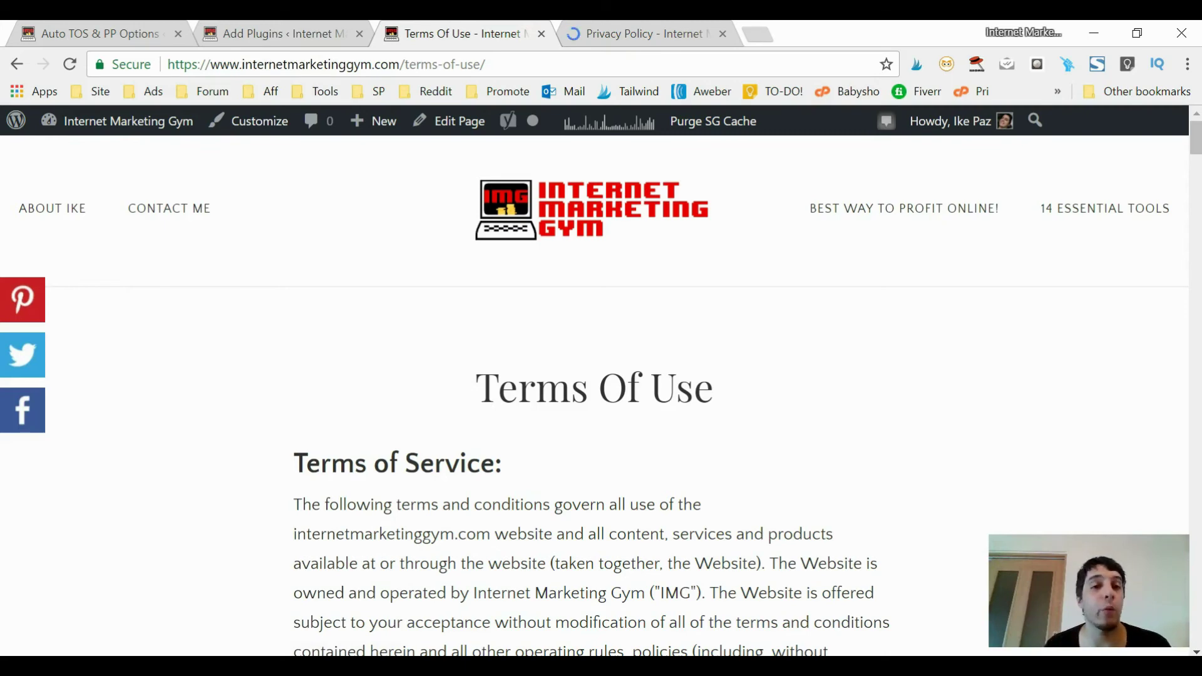
key("F5")
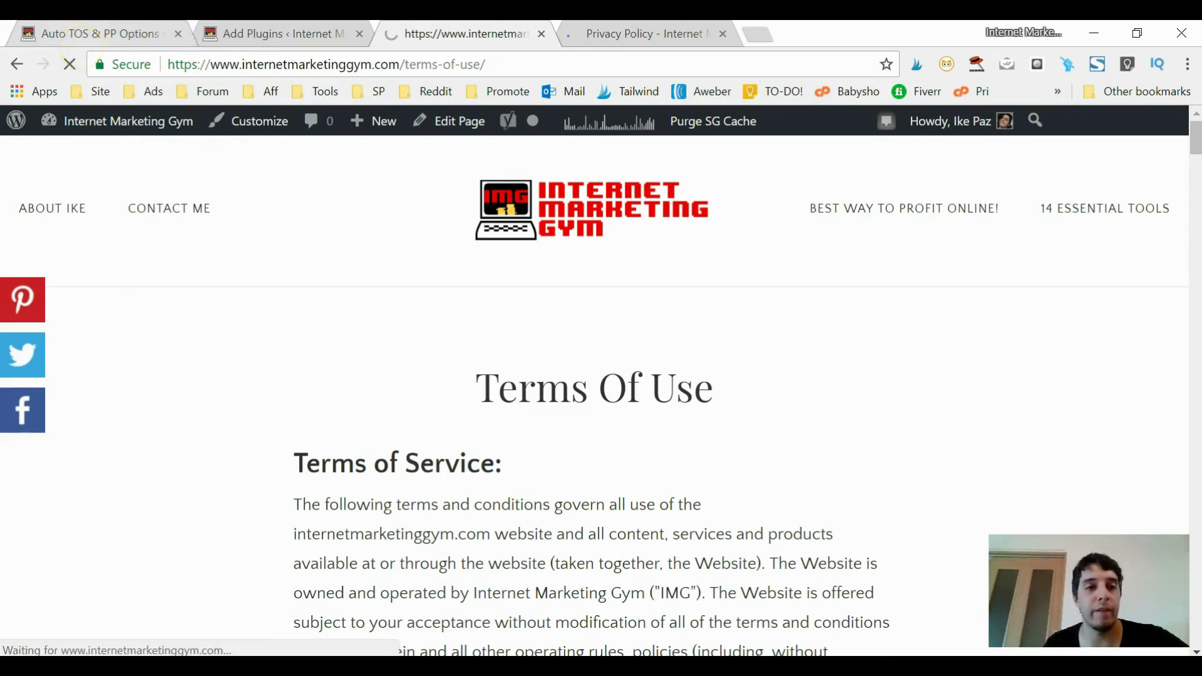
left_click(85, 34)
- Start a new blank page from Pages > Add New, briefly checking the live Terms Of Use page
scroll(113, 456, "up", 20)
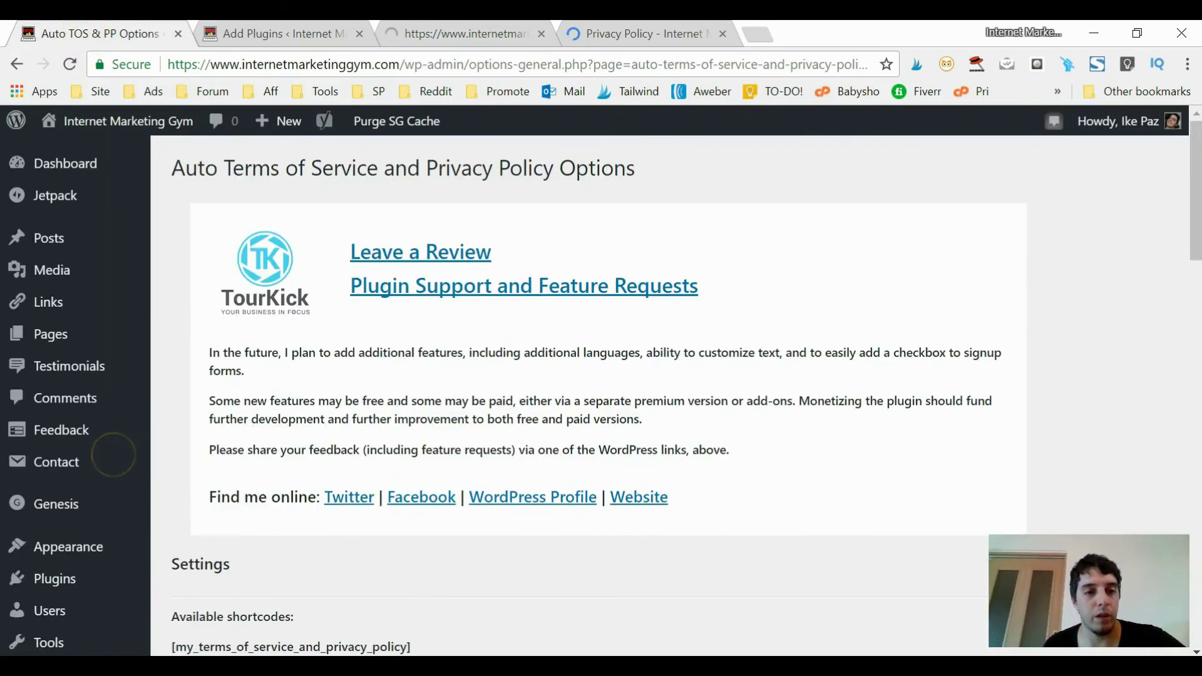
mouse_move(37, 321)
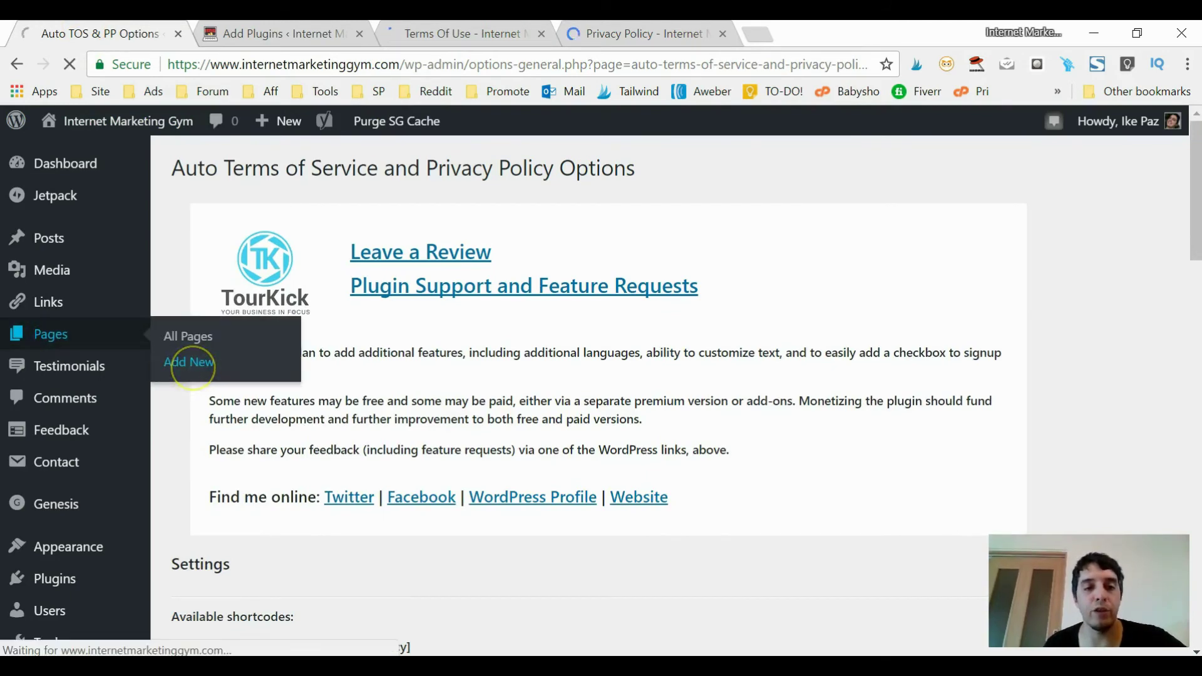
left_click(188, 362)
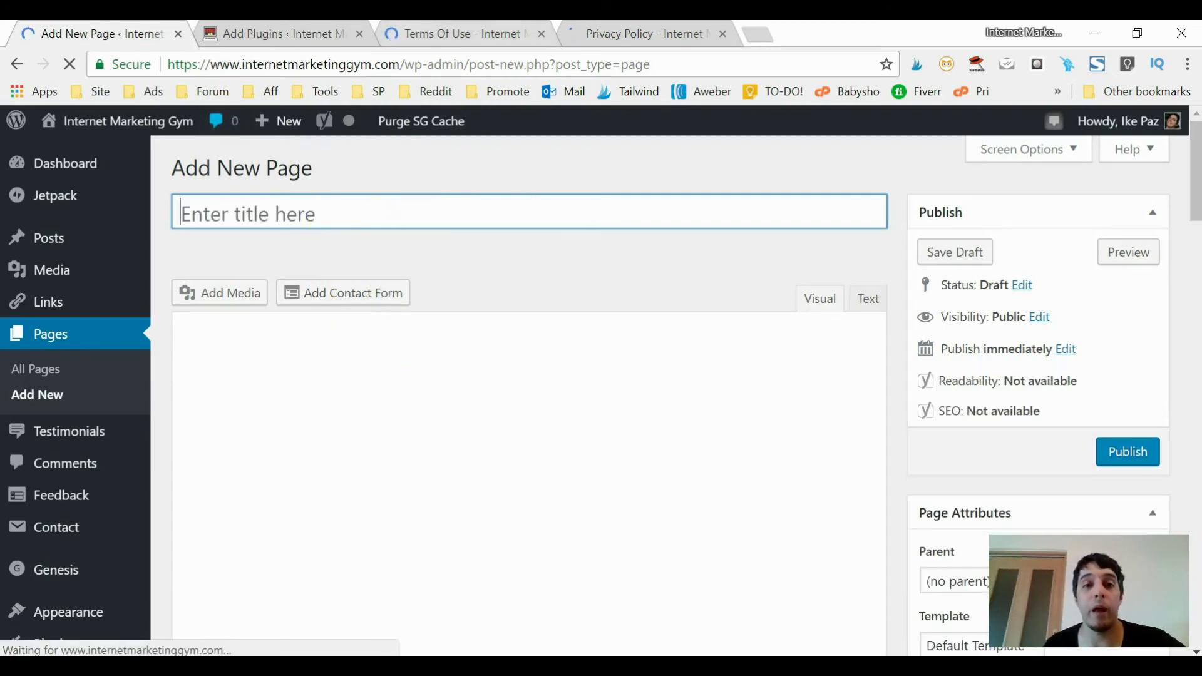
left_click(424, 39)
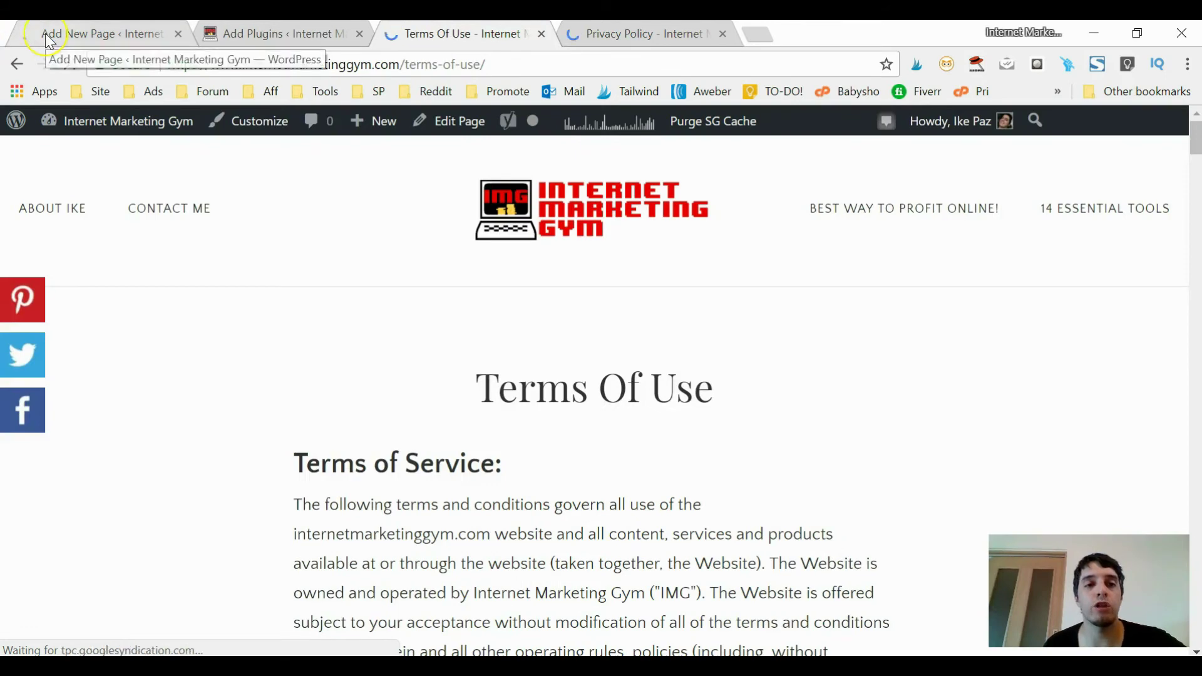
left_click(49, 37)
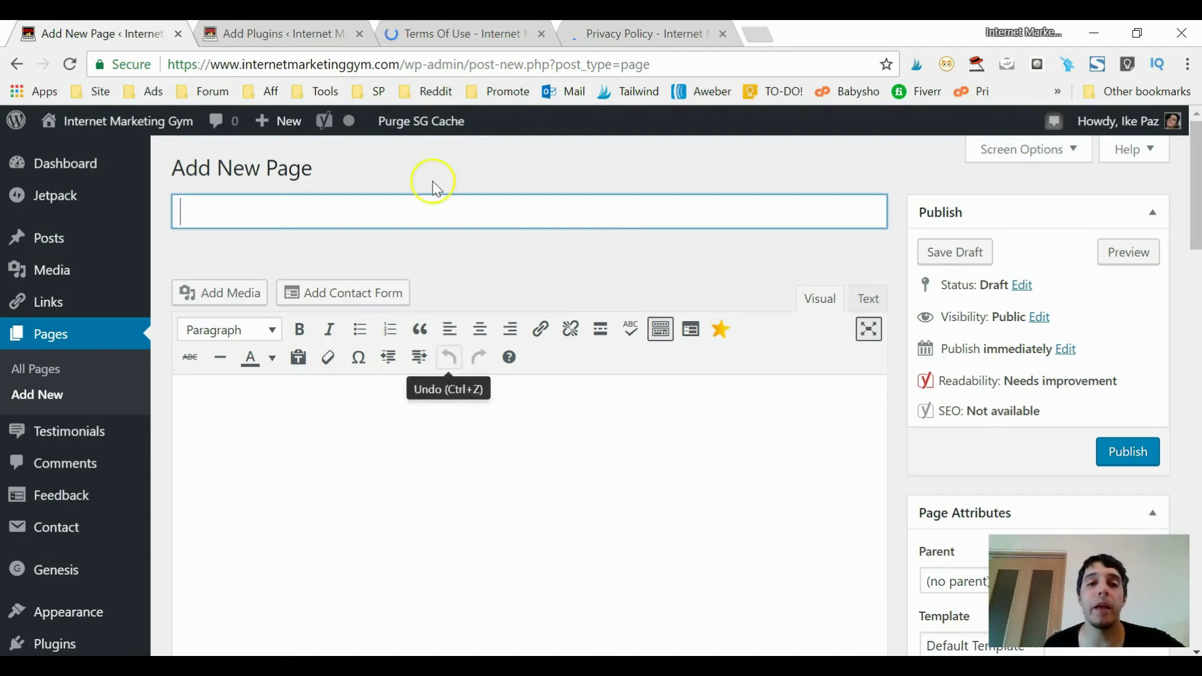
- Scroll through the generated Terms Of Use text, then the live Privacy Policy page back to its top
left_click(457, 36)
scroll(164, 413, "down", 4)
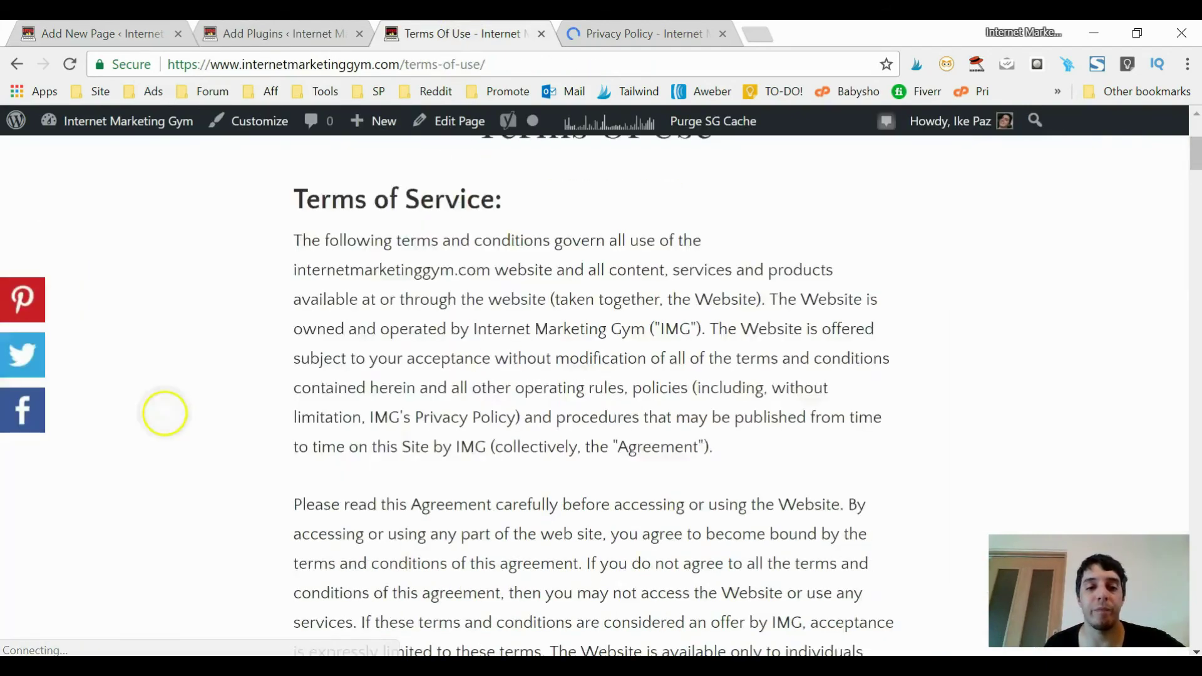
scroll(164, 413, "down", 10)
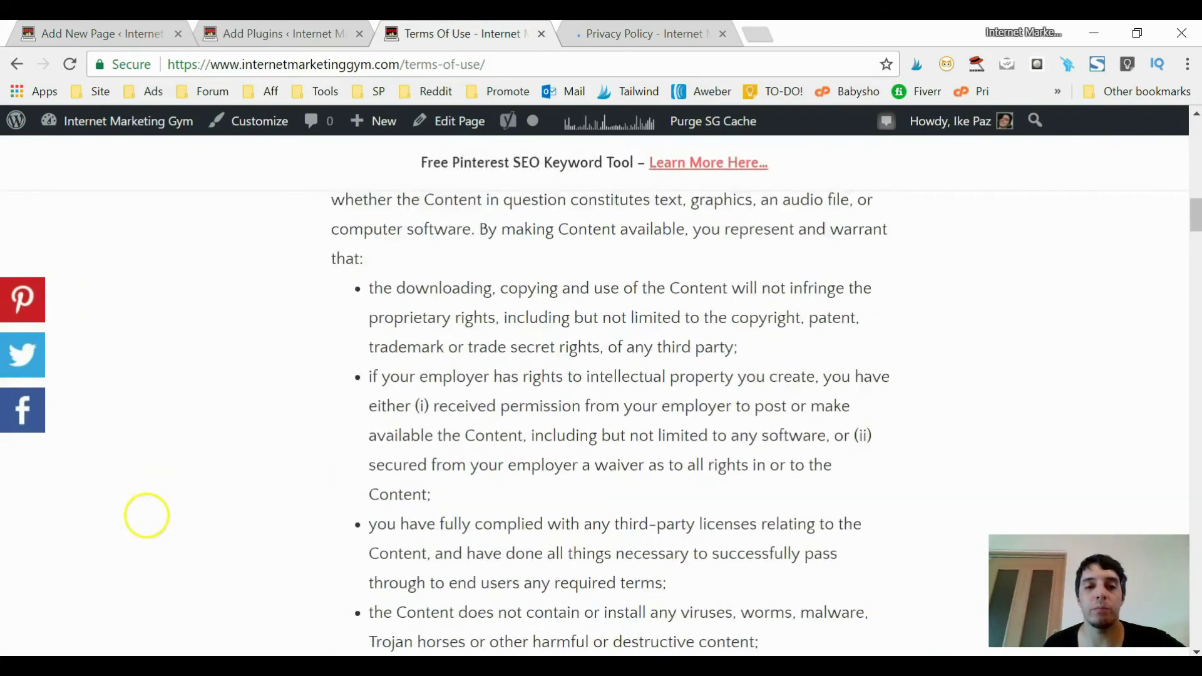
scroll(150, 511, "up", 5)
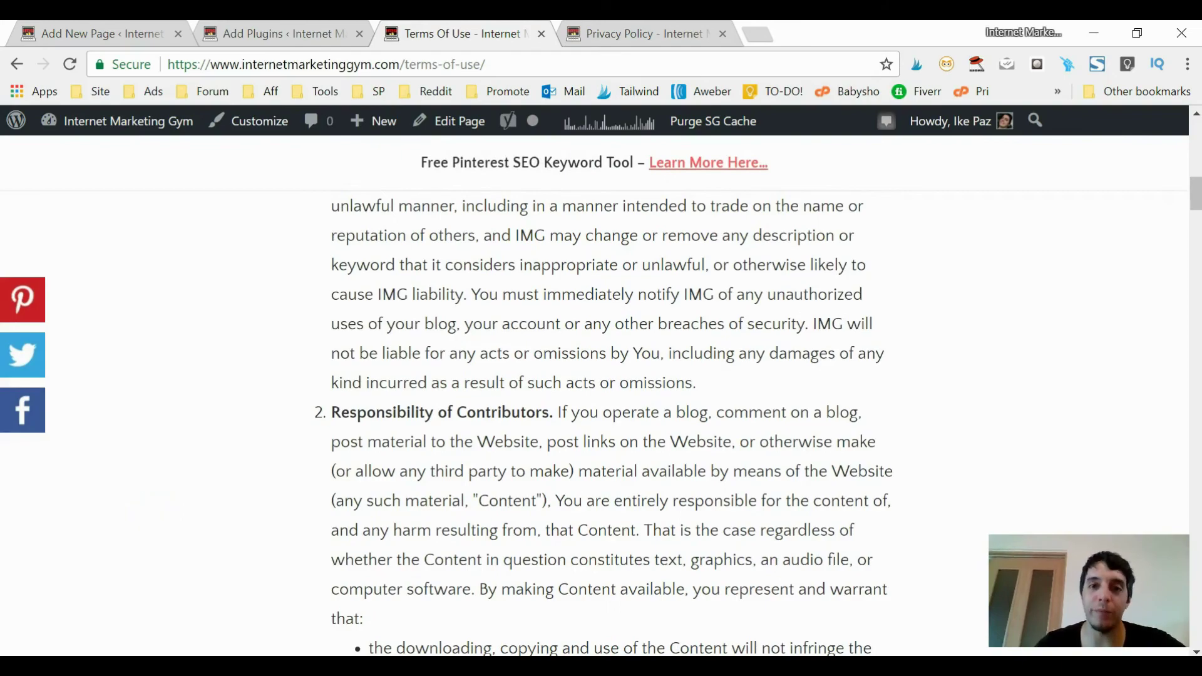
left_click(676, 36)
scroll(794, 313, "down", 15)
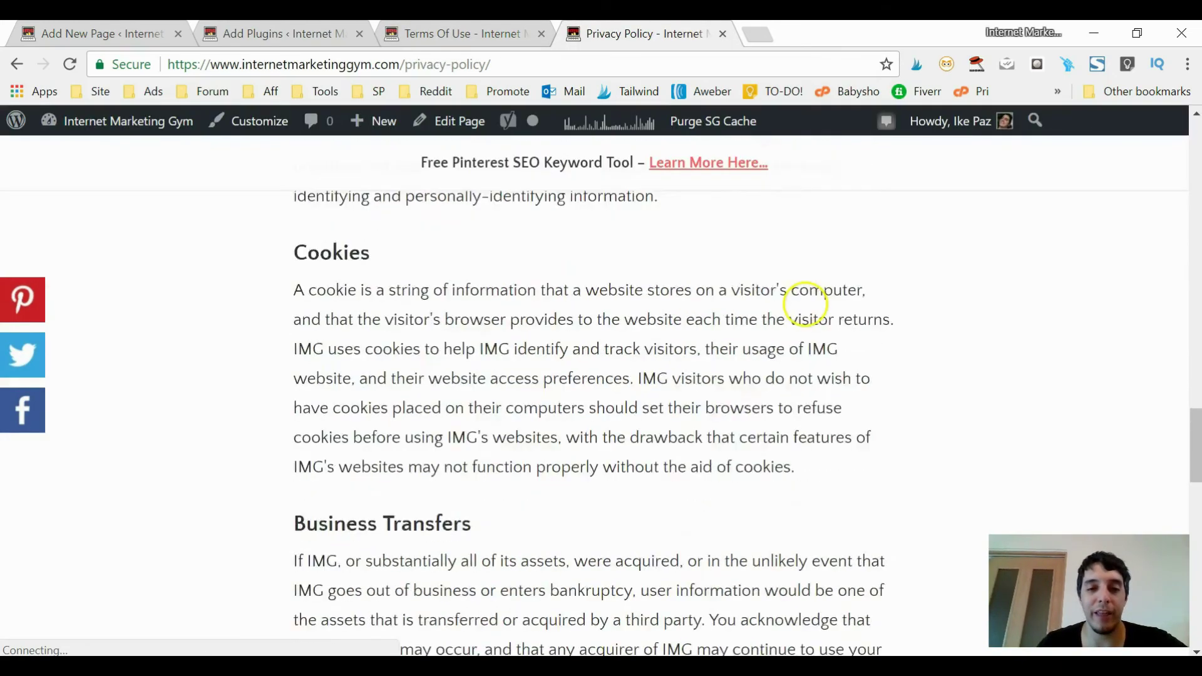
scroll(806, 305, "up", 20)
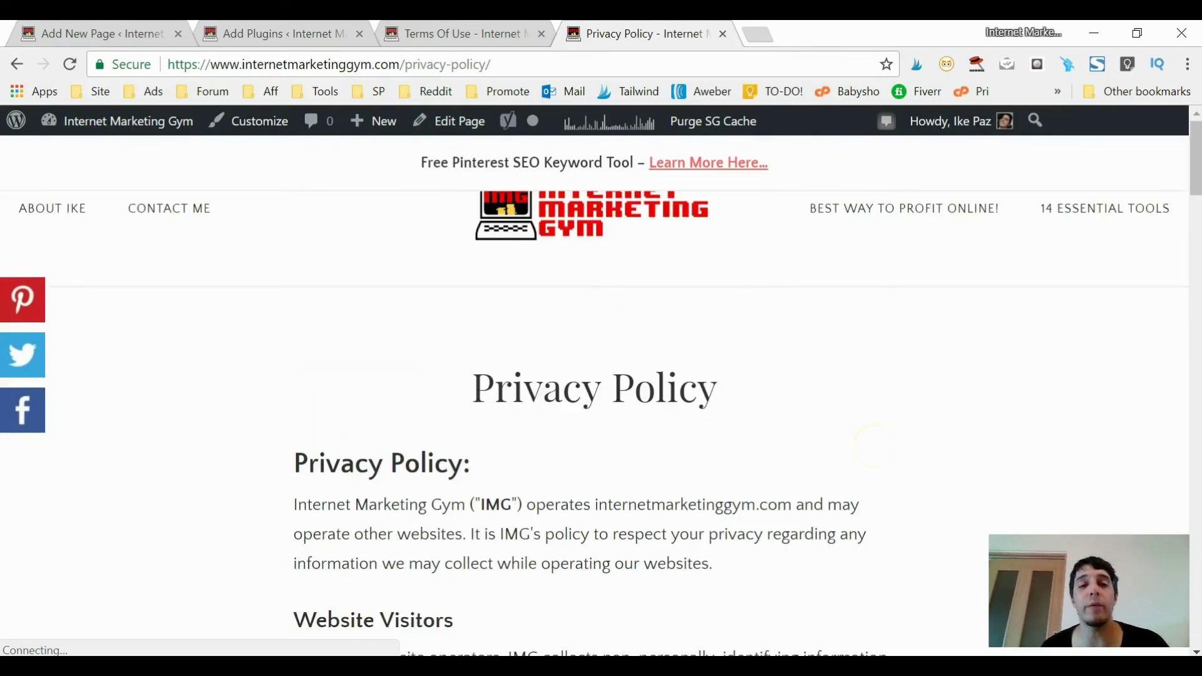